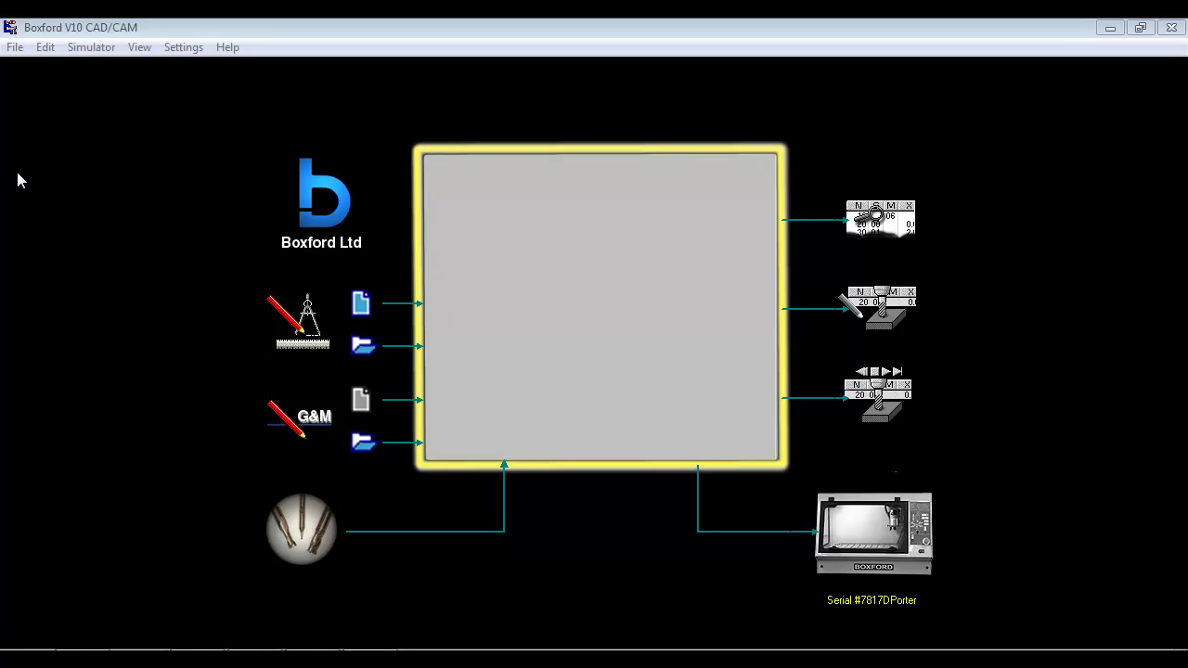
Bring up the File menu's Import submenu to reach Import GerberMill.
{"action": "left_click", "coordinate": [15, 47]}
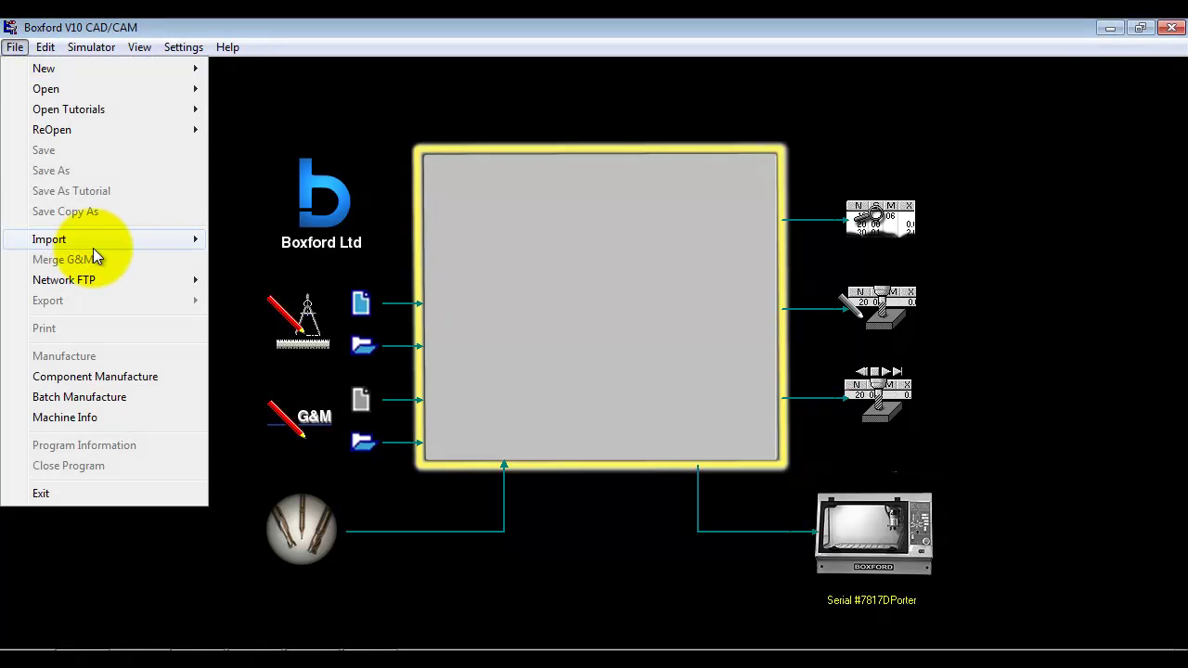
{"action": "mouse_move", "coordinate": [92, 248]}
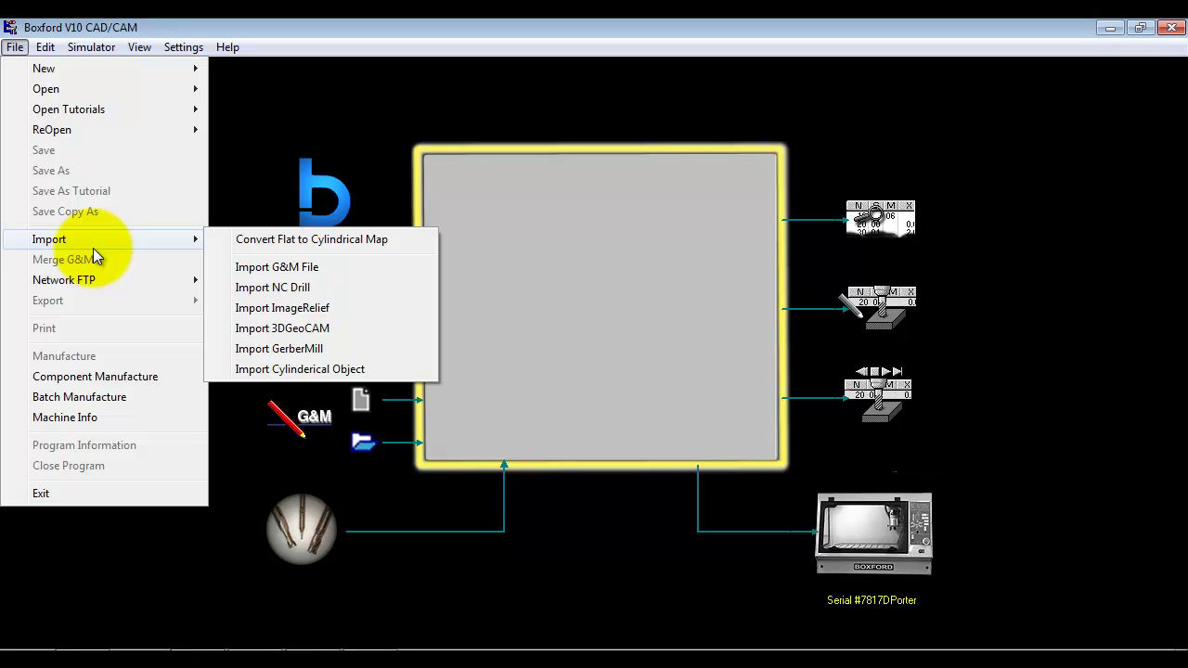
Launch GerberMill full-screen and load PB_CIRC93 (2)mm.gb0 as the top layer, zoomed to fit.
{"action": "left_click", "coordinate": [292, 351]}
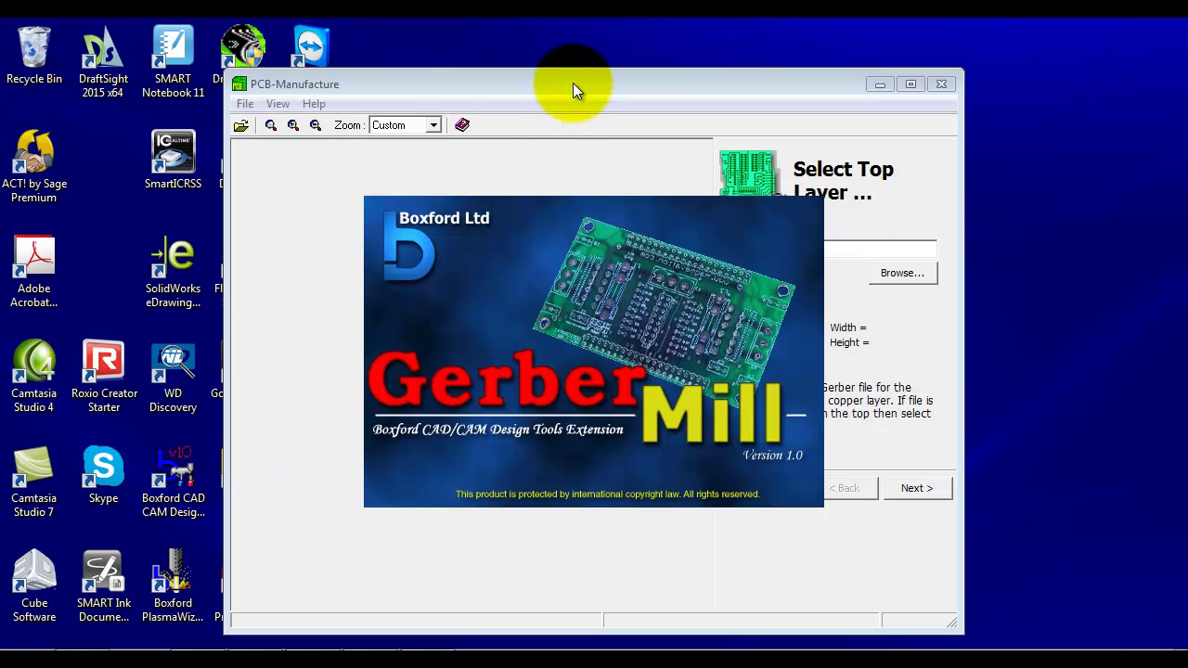
{"action": "double_click", "coordinate": [573, 82]}
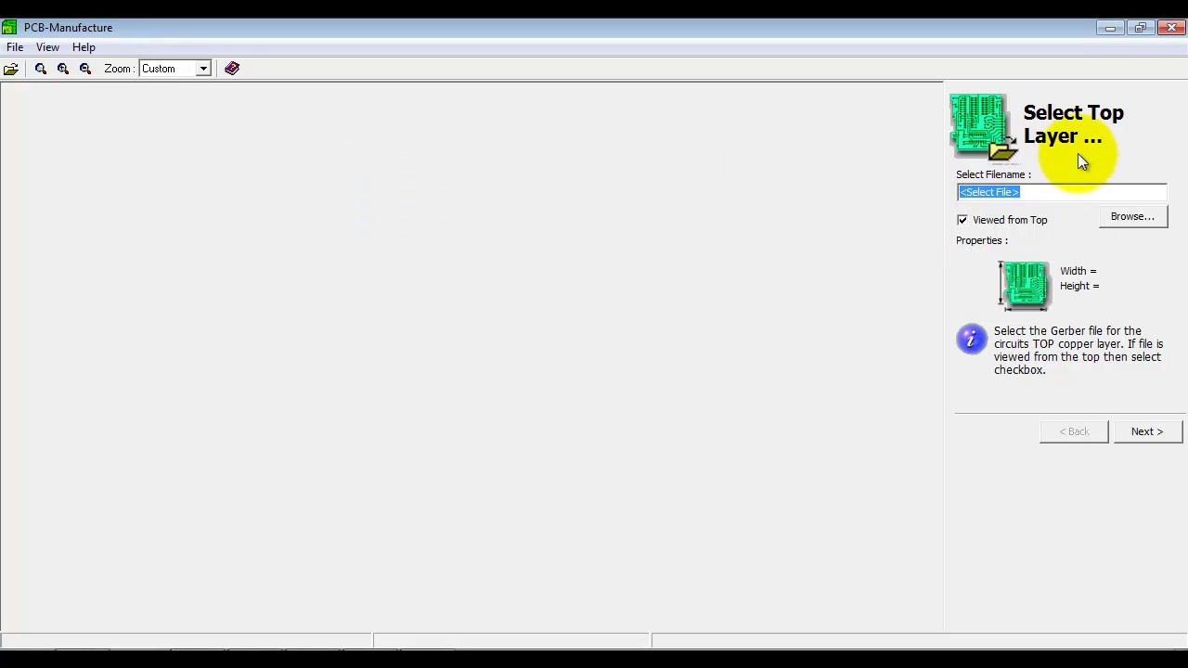
{"action": "left_click", "coordinate": [15, 48]}
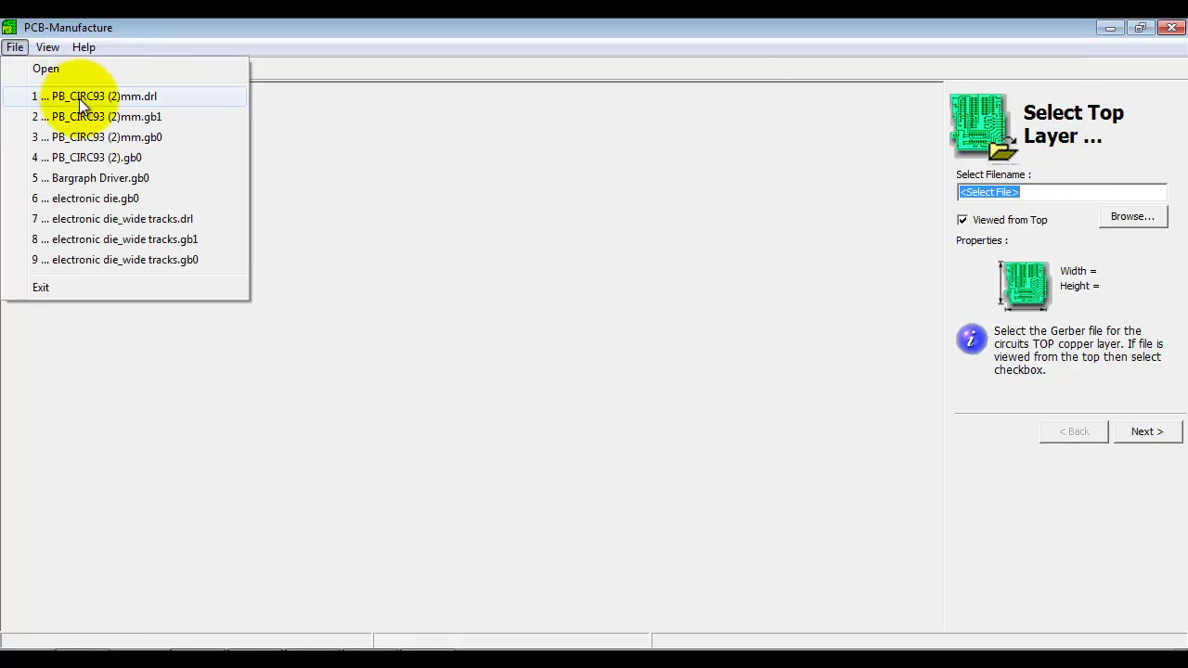
{"action": "left_click", "coordinate": [83, 139]}
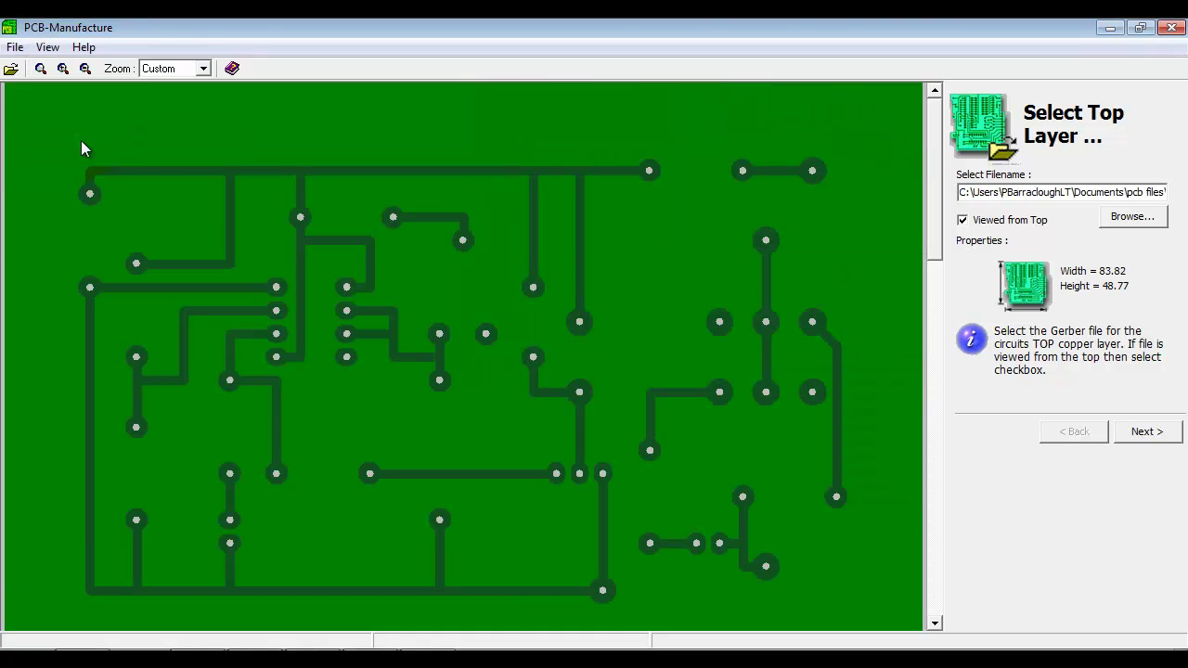
{"action": "left_click", "coordinate": [86, 69]}
{"action": "left_click", "coordinate": [86, 68]}
{"action": "left_click", "coordinate": [86, 69]}
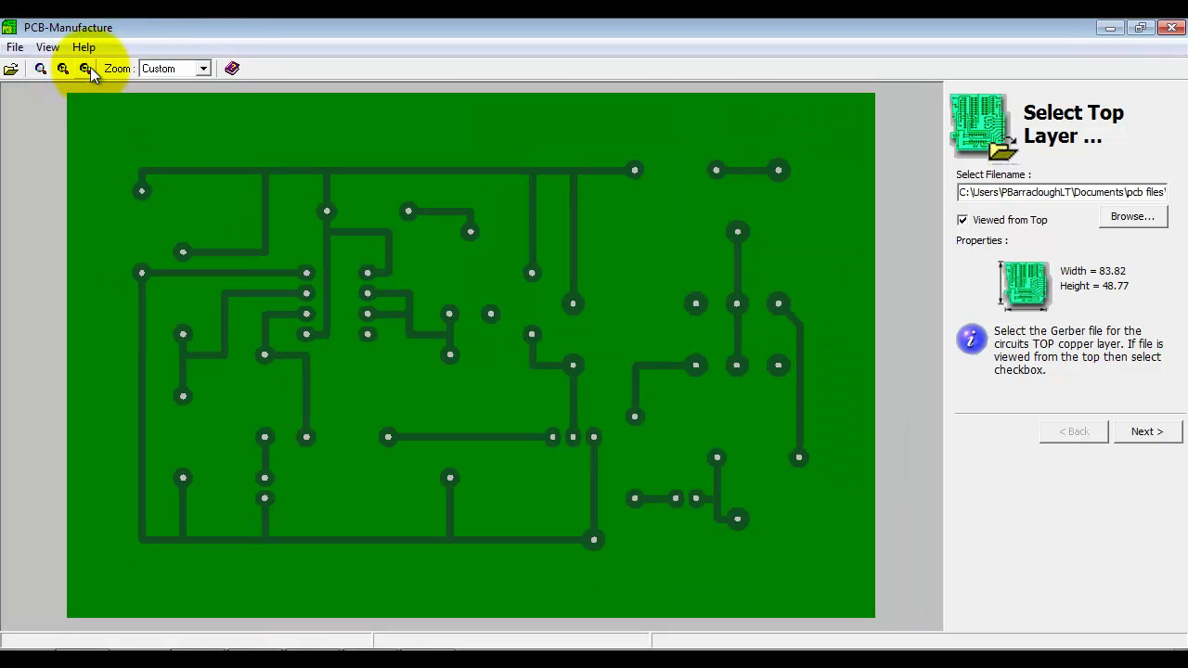
Load PB_CIRC93 (2)mm.gb1 from recent files as the bottom layer.
{"action": "left_click", "coordinate": [1156, 435]}
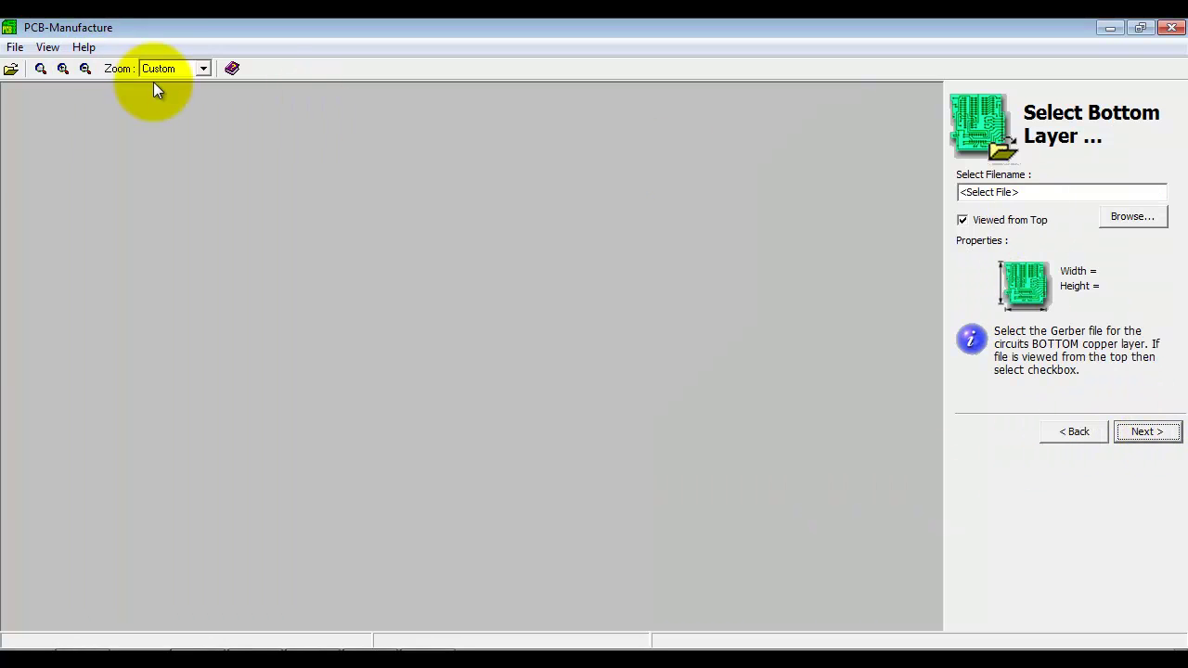
{"action": "left_click", "coordinate": [13, 48]}
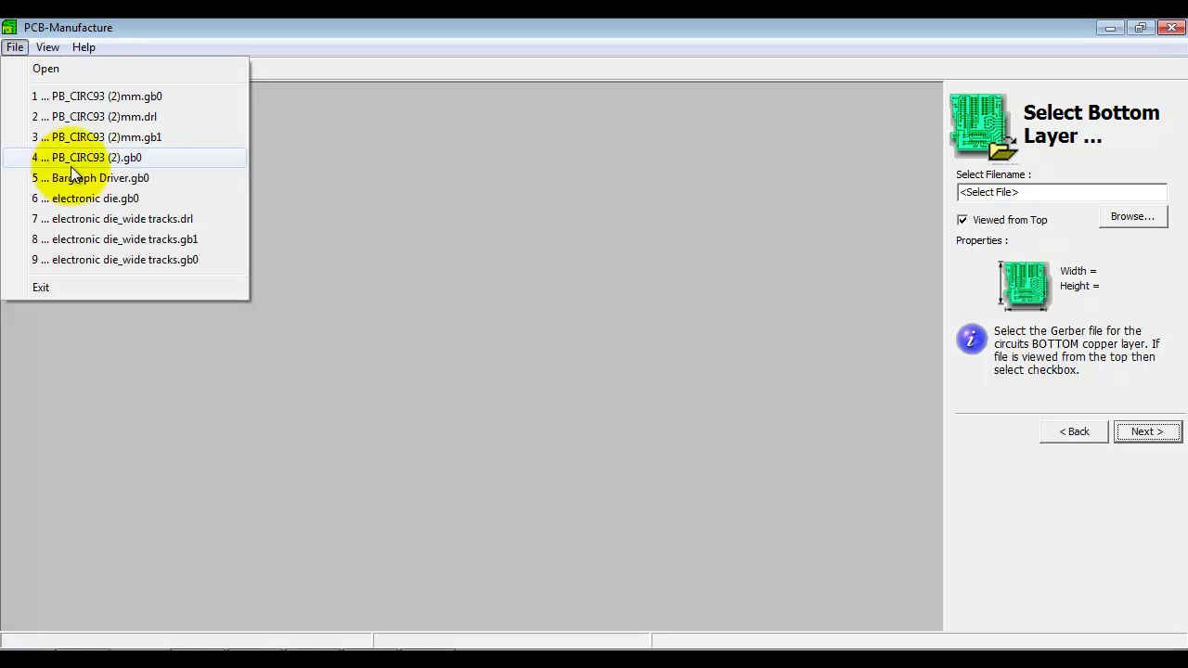
{"action": "left_click", "coordinate": [125, 137]}
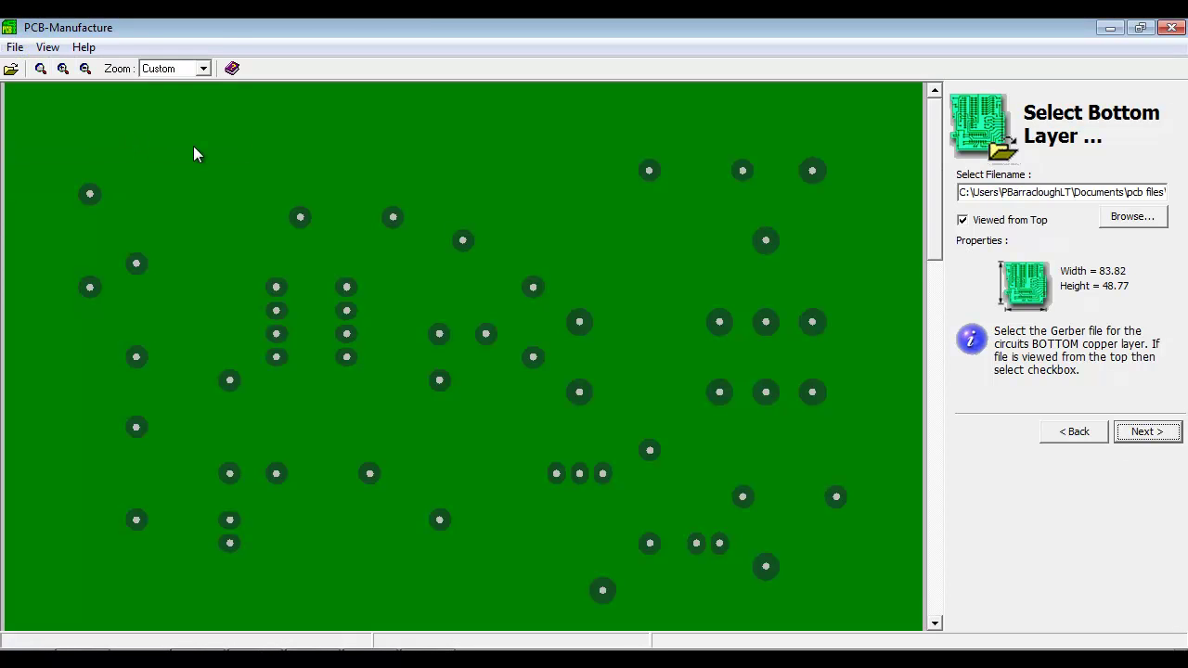
Load the drill file PB_CIRC93 (2)mm.drl and zoom out until all holes fit.
{"action": "left_click", "coordinate": [1143, 432]}
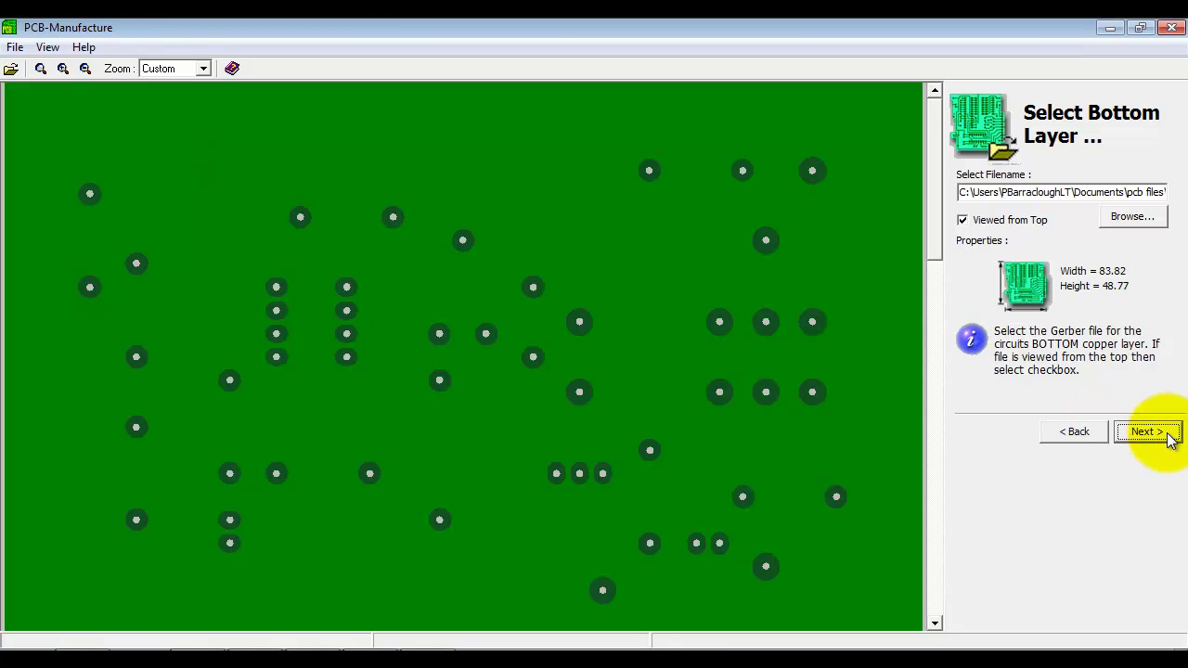
{"action": "left_click", "coordinate": [1147, 432]}
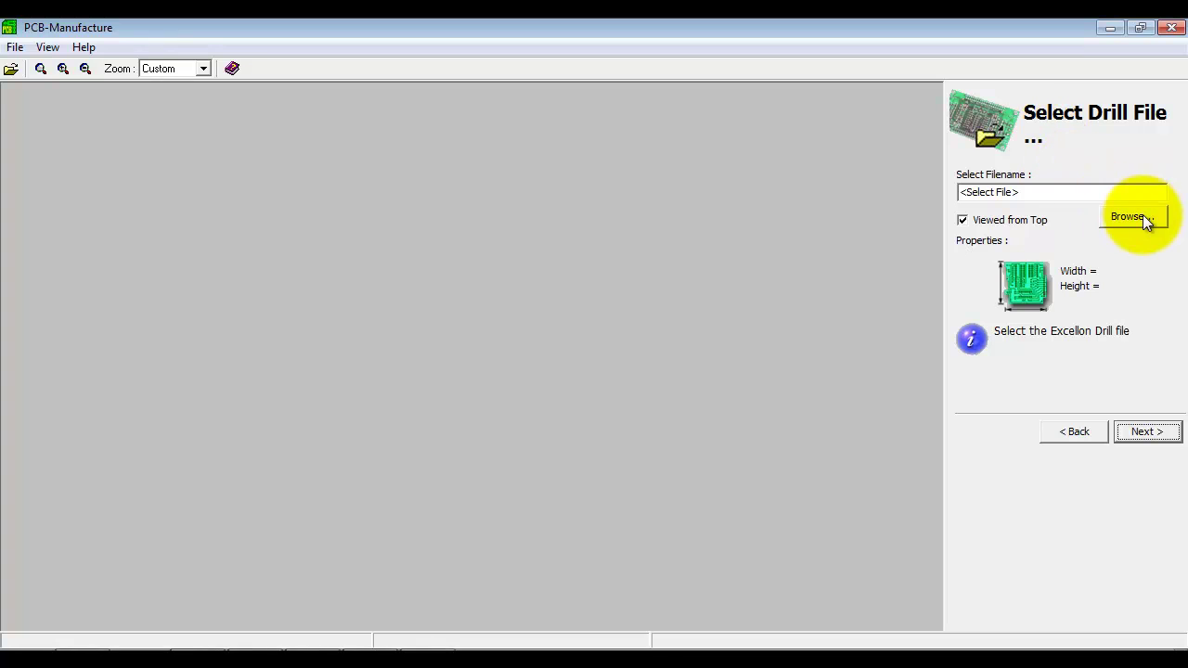
{"action": "left_click", "coordinate": [14, 47]}
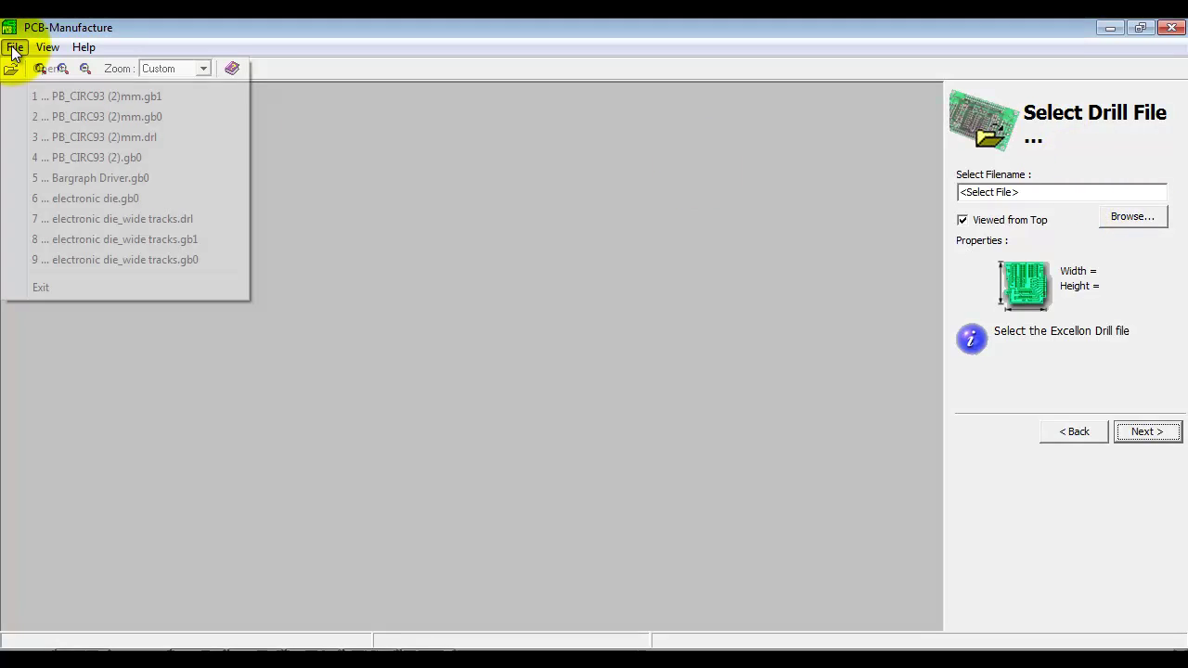
{"action": "left_click", "coordinate": [67, 137]}
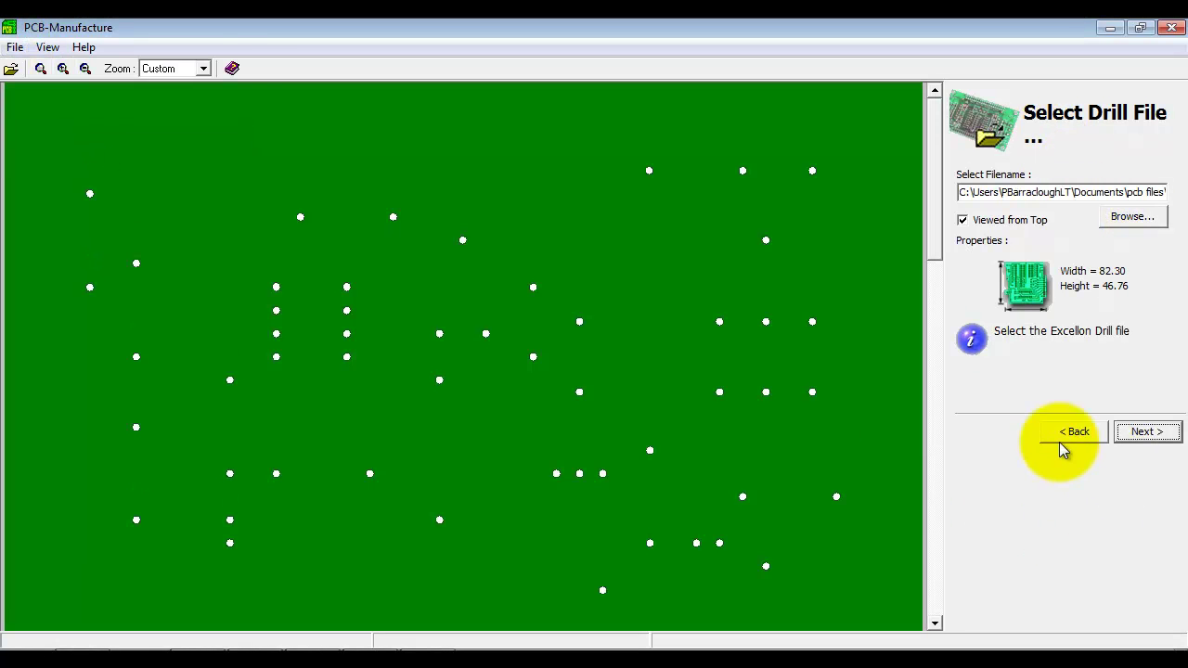
{"action": "left_click", "coordinate": [85, 70]}
{"action": "left_click", "coordinate": [85, 70]}
{"action": "left_click", "coordinate": [86, 70]}
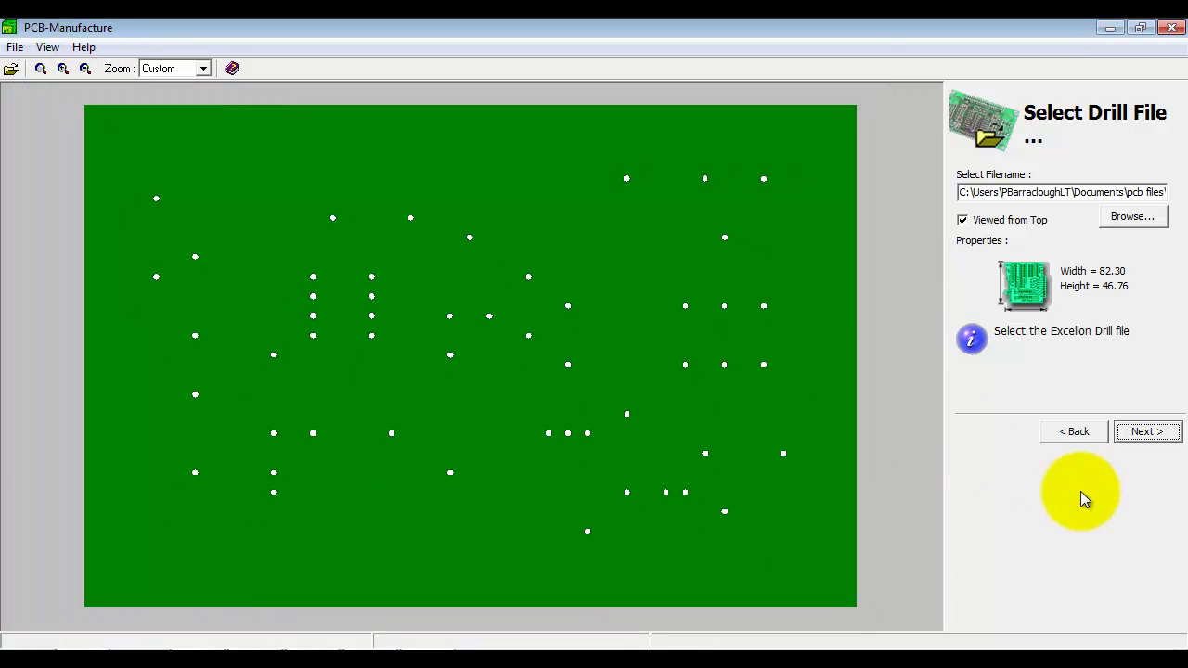
Choose PCB stock (100 × 65 × 2, 0.30 copper) and keep the circuit centred.
{"action": "left_click", "coordinate": [1146, 433]}
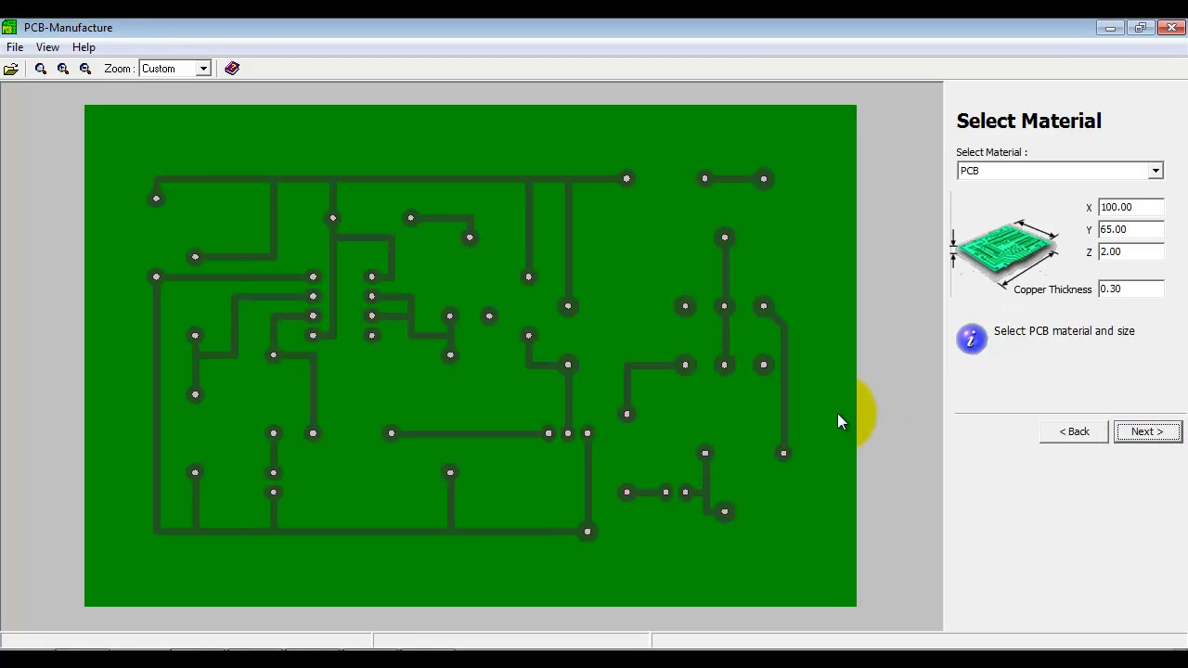
{"action": "left_click", "coordinate": [1156, 172]}
{"action": "left_click", "coordinate": [1007, 190]}
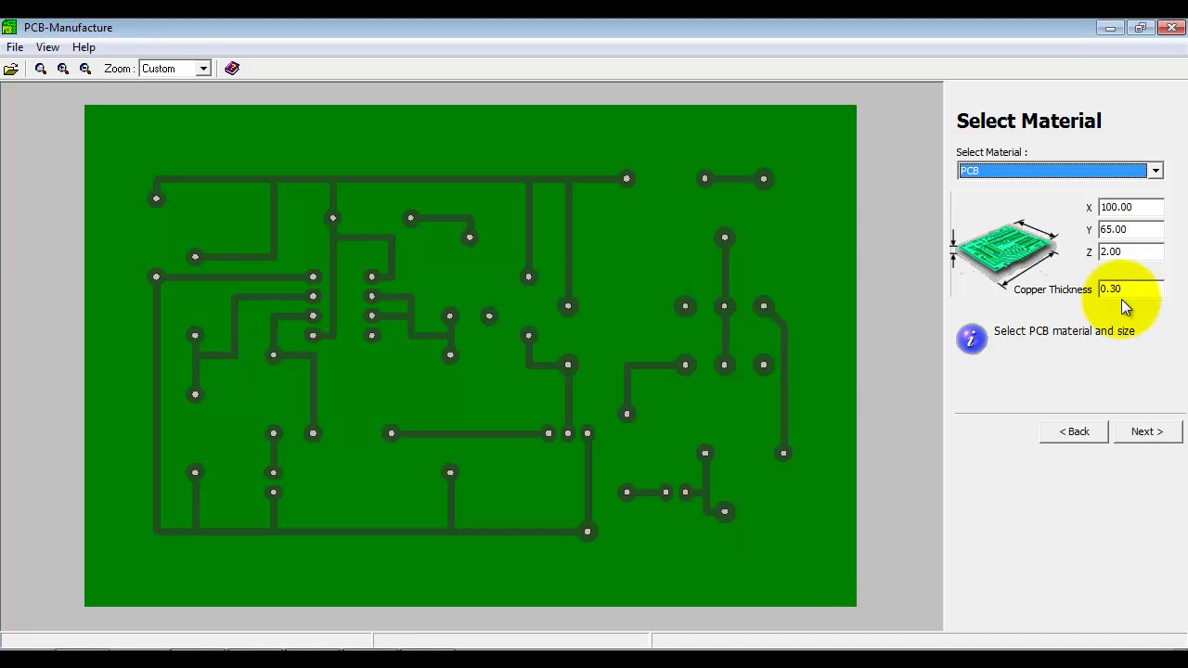
{"action": "left_click", "coordinate": [1140, 431]}
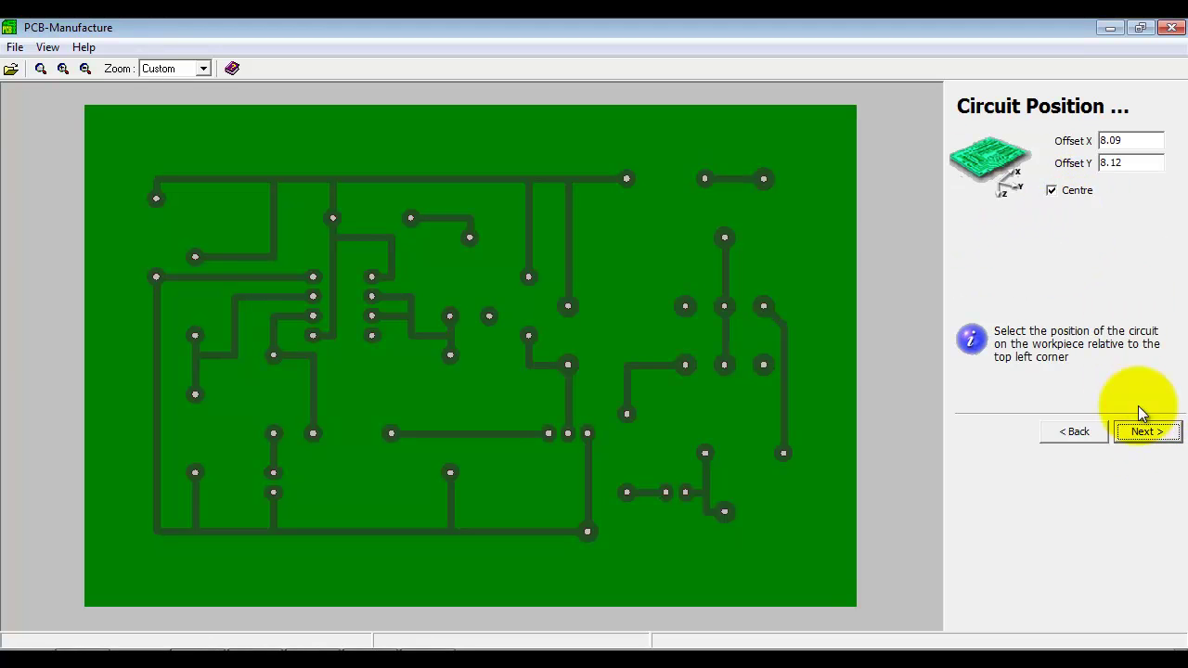
{"action": "left_click", "coordinate": [1148, 433]}
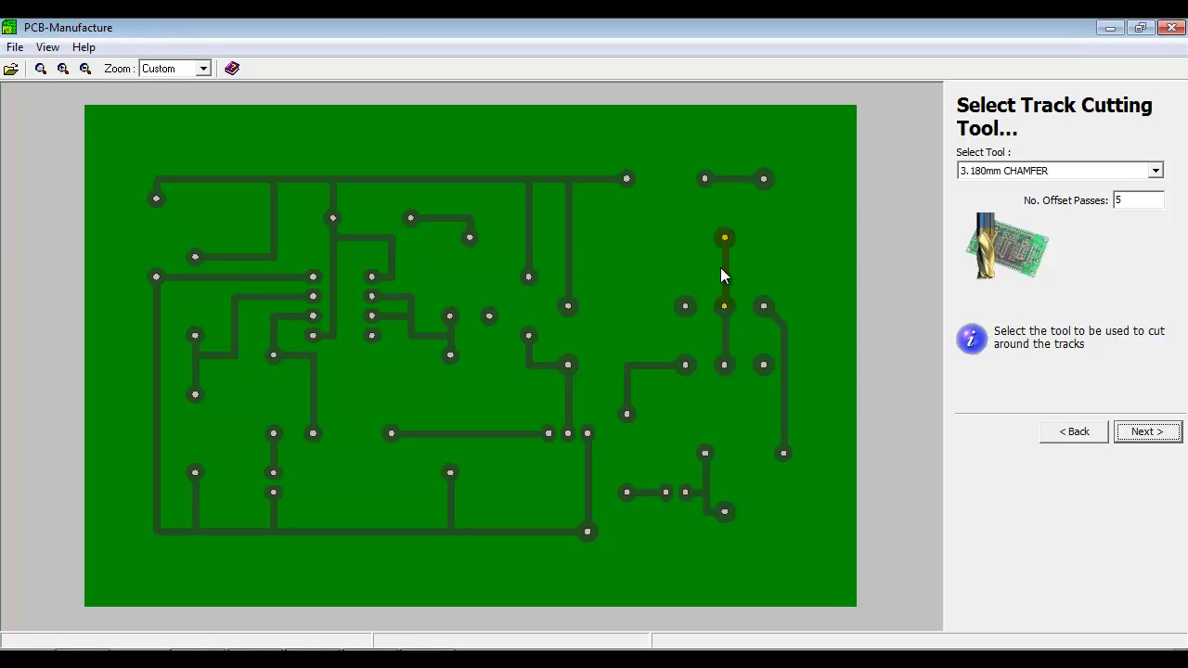
Accept the 3.180mm chamfer tool, turn on pilot drill holes, and process the top circuit.
{"action": "left_click", "coordinate": [1146, 431]}
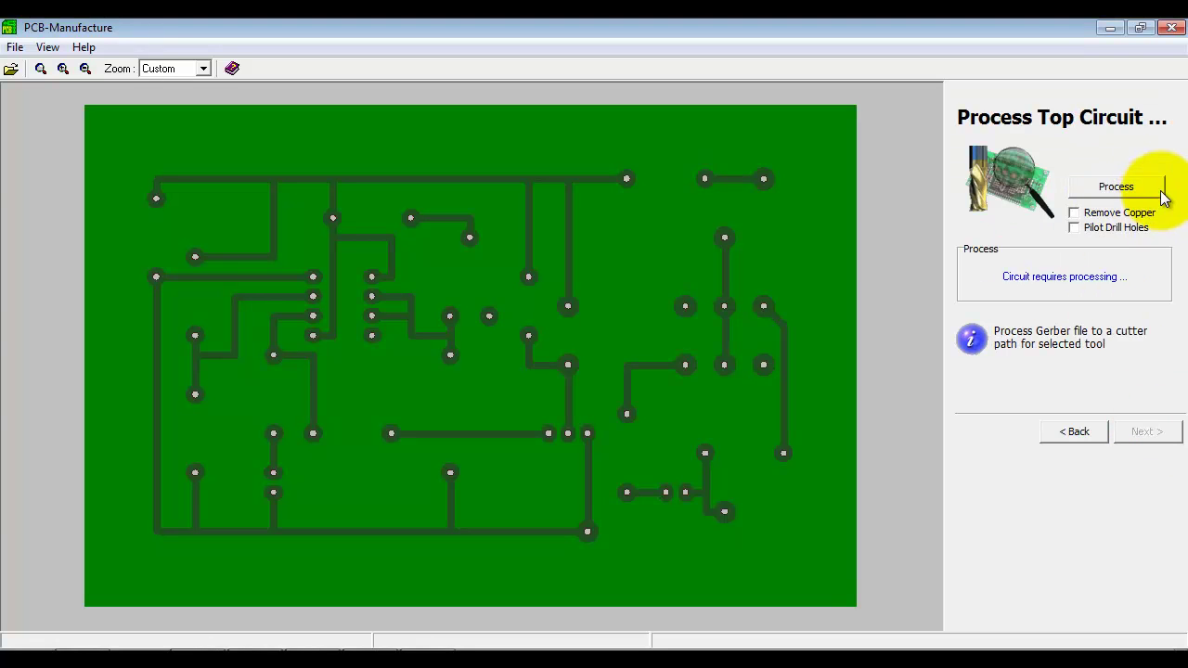
{"action": "left_click", "coordinate": [1025, 144]}
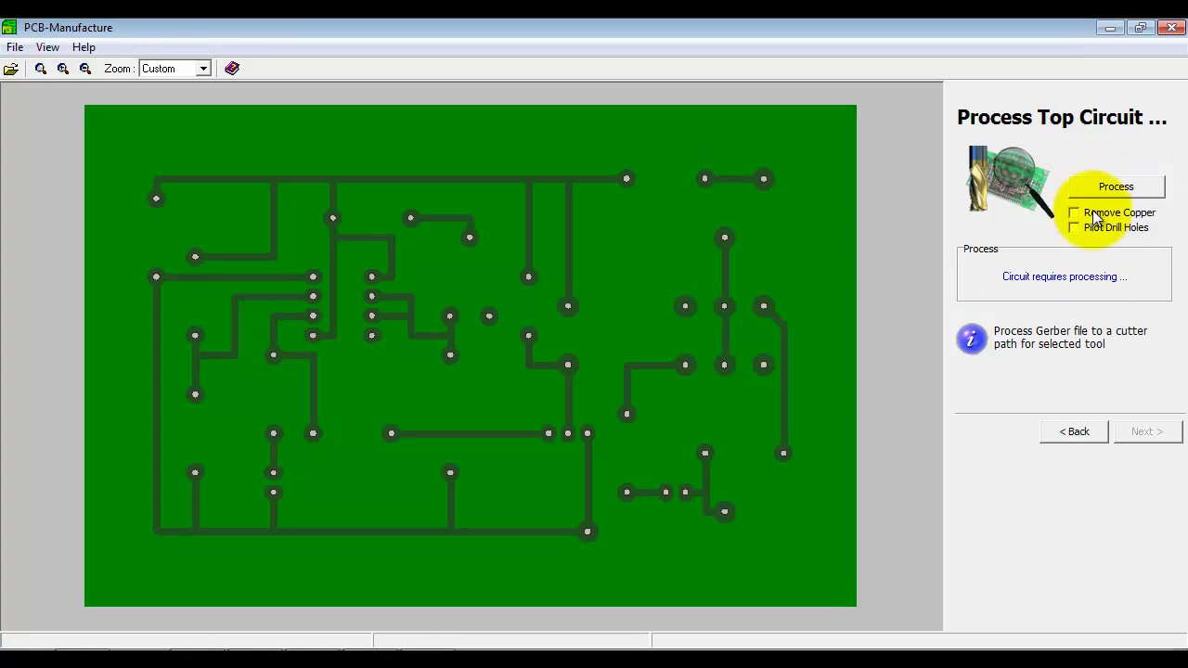
{"action": "left_click", "coordinate": [851, 290]}
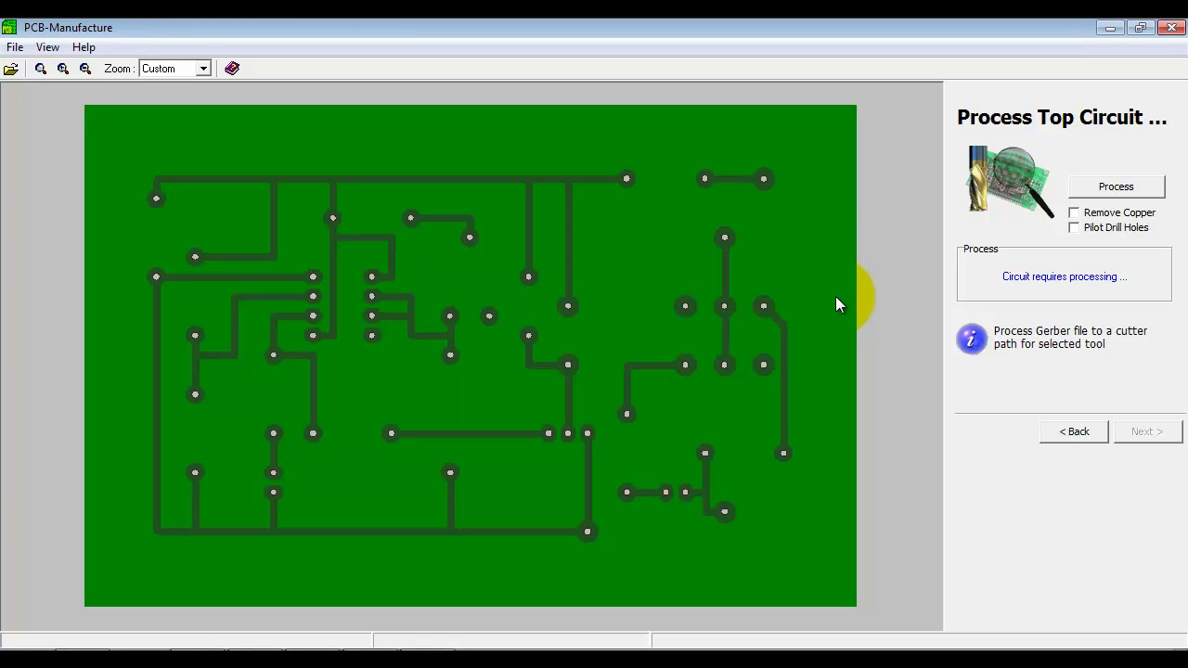
{"action": "left_click", "coordinate": [1079, 229]}
{"action": "left_click", "coordinate": [1114, 435]}
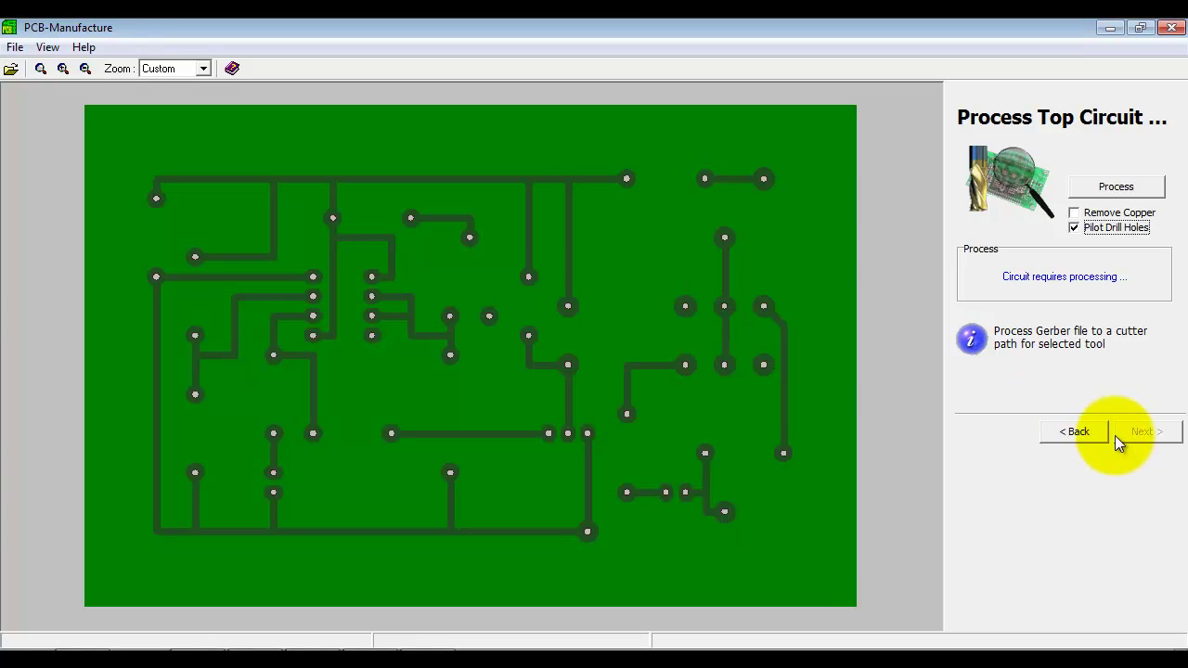
{"action": "left_click", "coordinate": [1147, 431]}
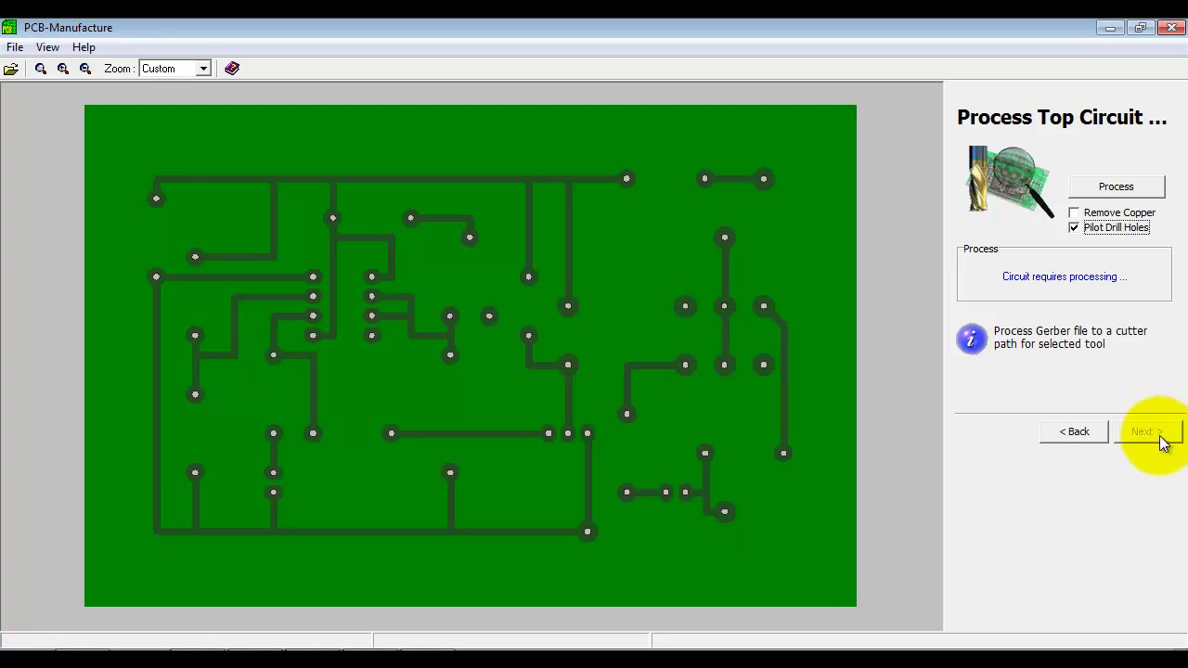
{"action": "left_click", "coordinate": [1119, 188]}
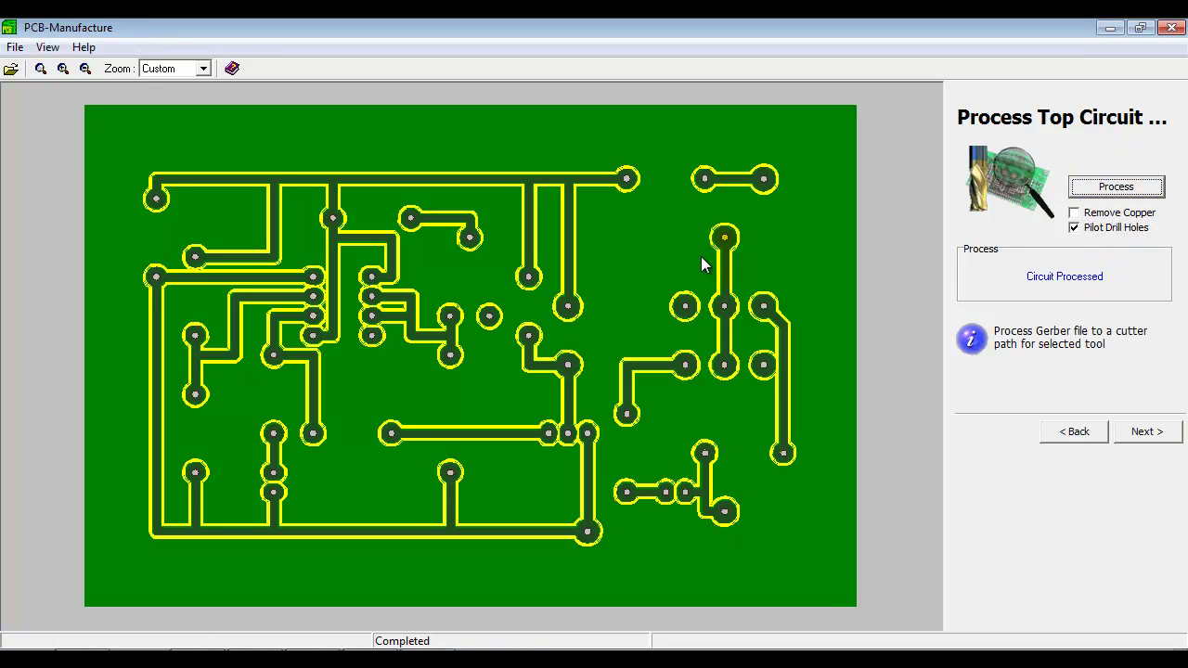
Zoom in closely to inspect the top circuit's isolation cutter paths.
{"action": "left_click", "coordinate": [62, 69]}
{"action": "left_click", "coordinate": [62, 70]}
{"action": "left_click", "coordinate": [62, 70]}
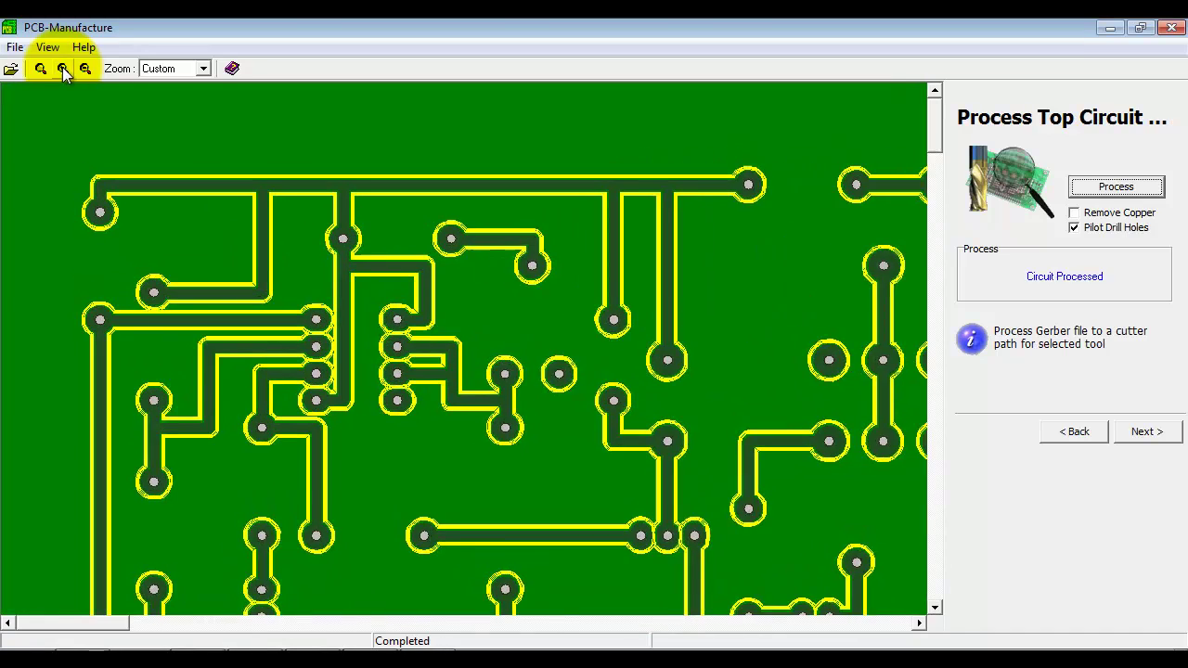
{"action": "left_click", "coordinate": [62, 69]}
{"action": "left_click", "coordinate": [62, 69]}
{"action": "left_click", "coordinate": [62, 70]}
{"action": "left_click", "coordinate": [62, 70]}
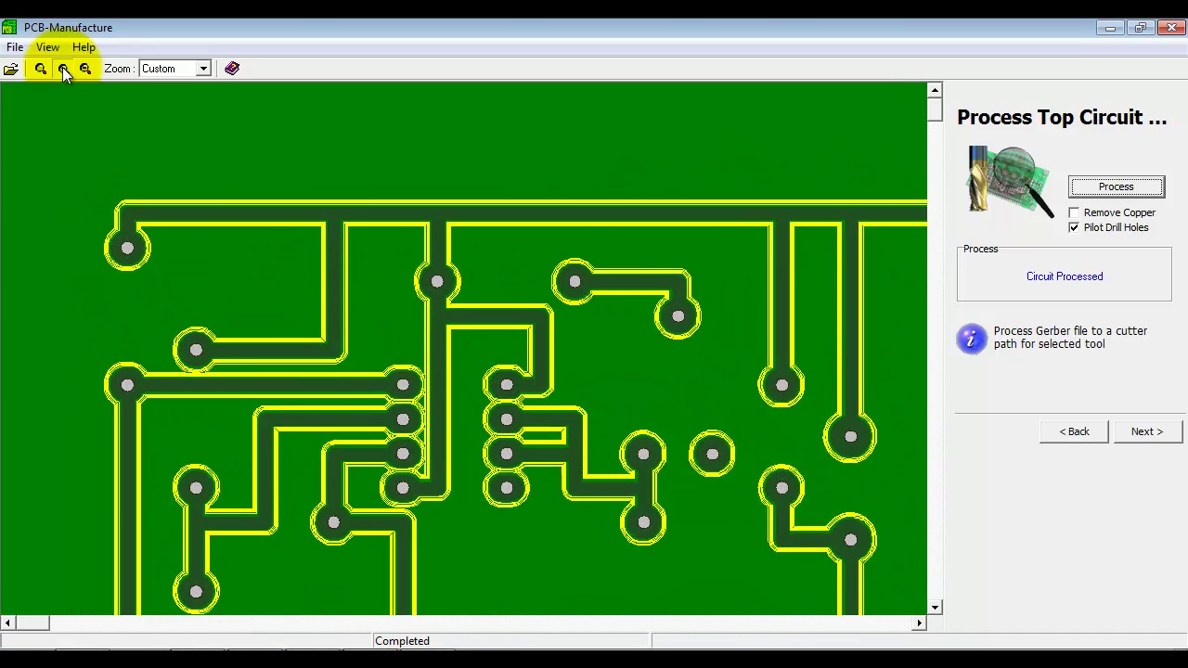
{"action": "left_click", "coordinate": [62, 69]}
{"action": "left_click", "coordinate": [62, 69]}
{"action": "left_click", "coordinate": [63, 70]}
{"action": "left_click", "coordinate": [62, 70]}
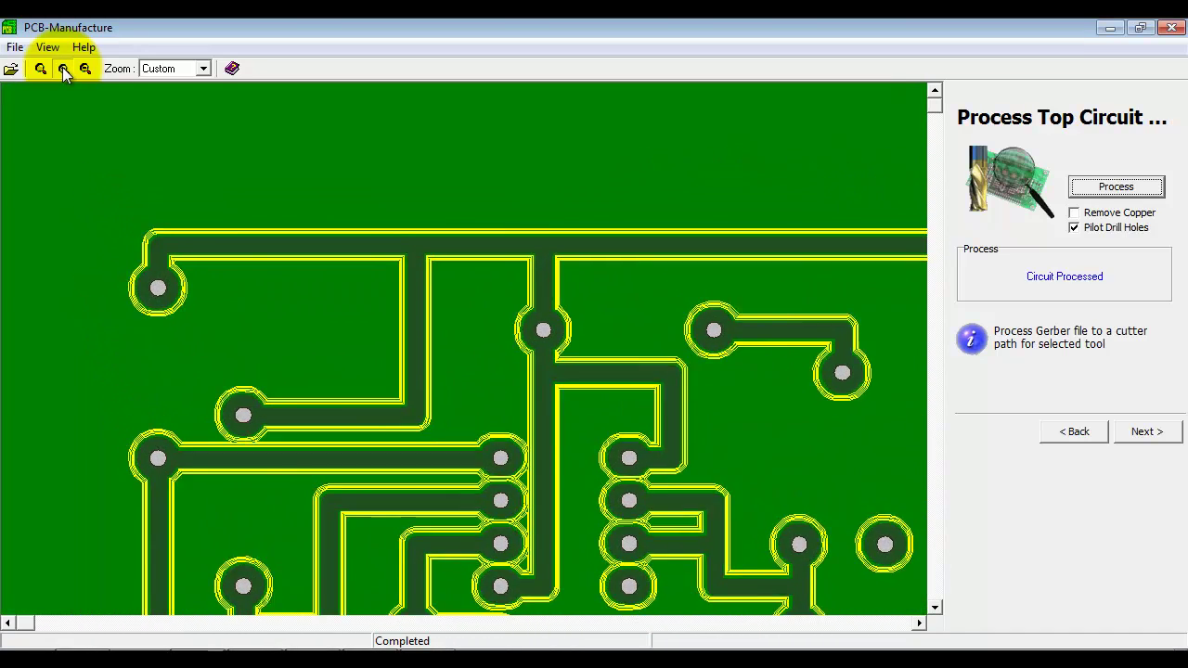
{"action": "left_click", "coordinate": [62, 69]}
{"action": "left_click", "coordinate": [62, 70]}
{"action": "left_click", "coordinate": [63, 69]}
{"action": "left_click", "coordinate": [62, 70]}
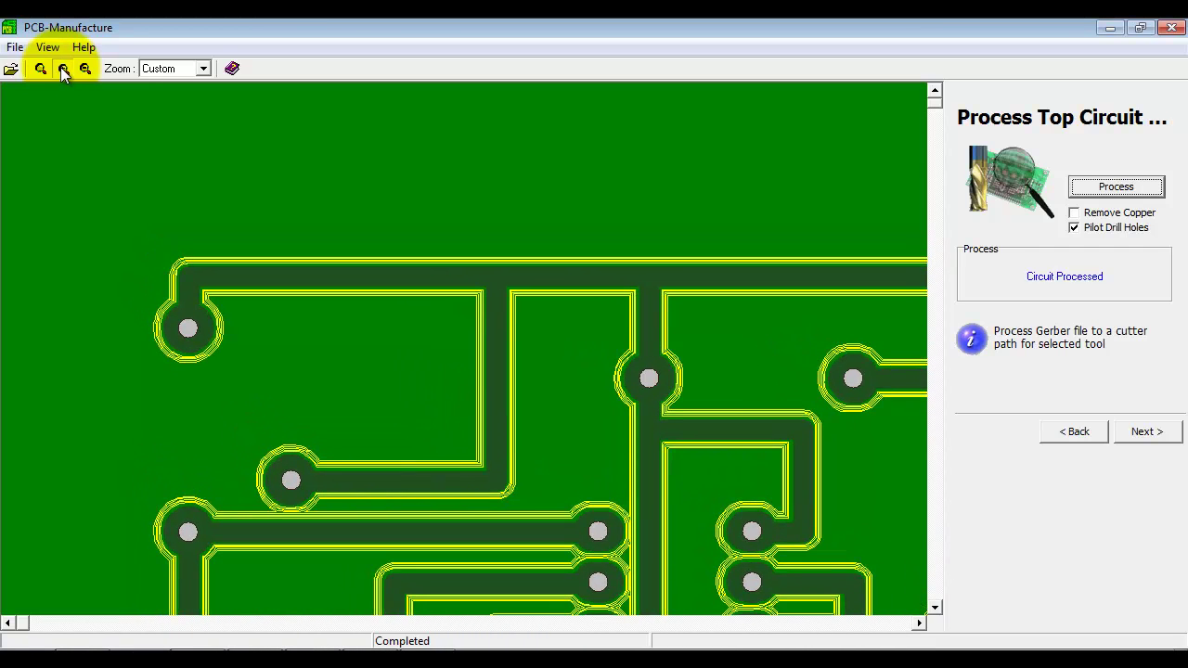
{"action": "left_click", "coordinate": [63, 70]}
{"action": "left_click", "coordinate": [62, 70]}
{"action": "left_click", "coordinate": [62, 70]}
{"action": "left_click", "coordinate": [62, 69]}
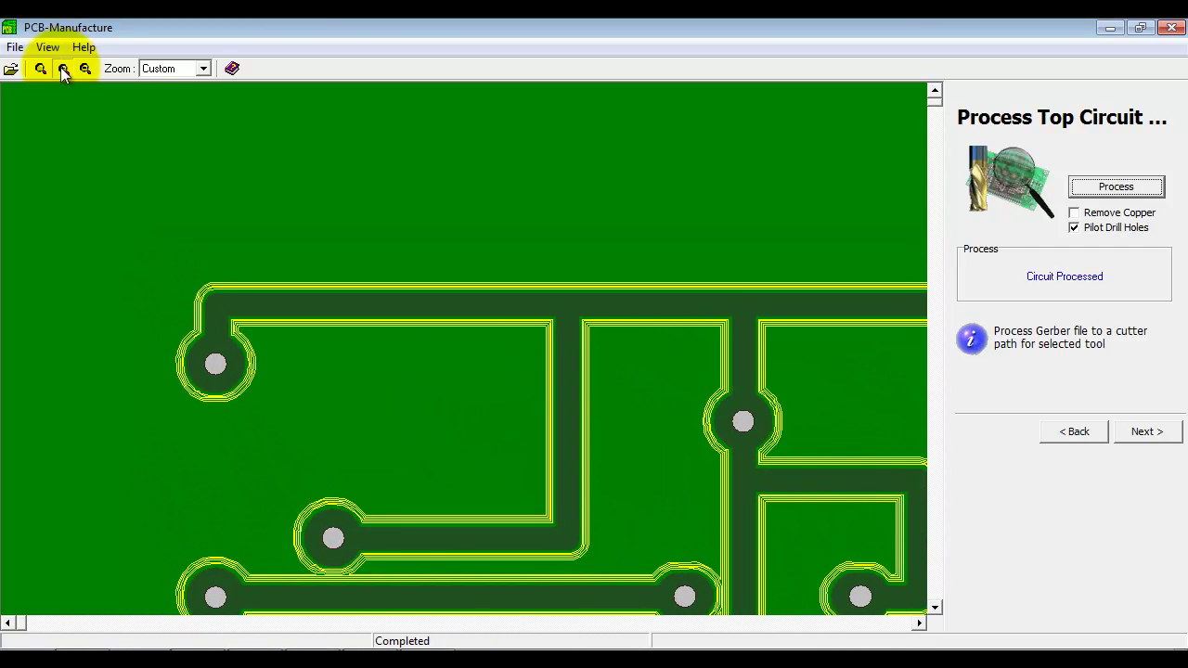
{"action": "left_click", "coordinate": [62, 69]}
{"action": "left_click", "coordinate": [62, 69]}
{"action": "left_click", "coordinate": [62, 70]}
{"action": "left_click", "coordinate": [62, 70]}
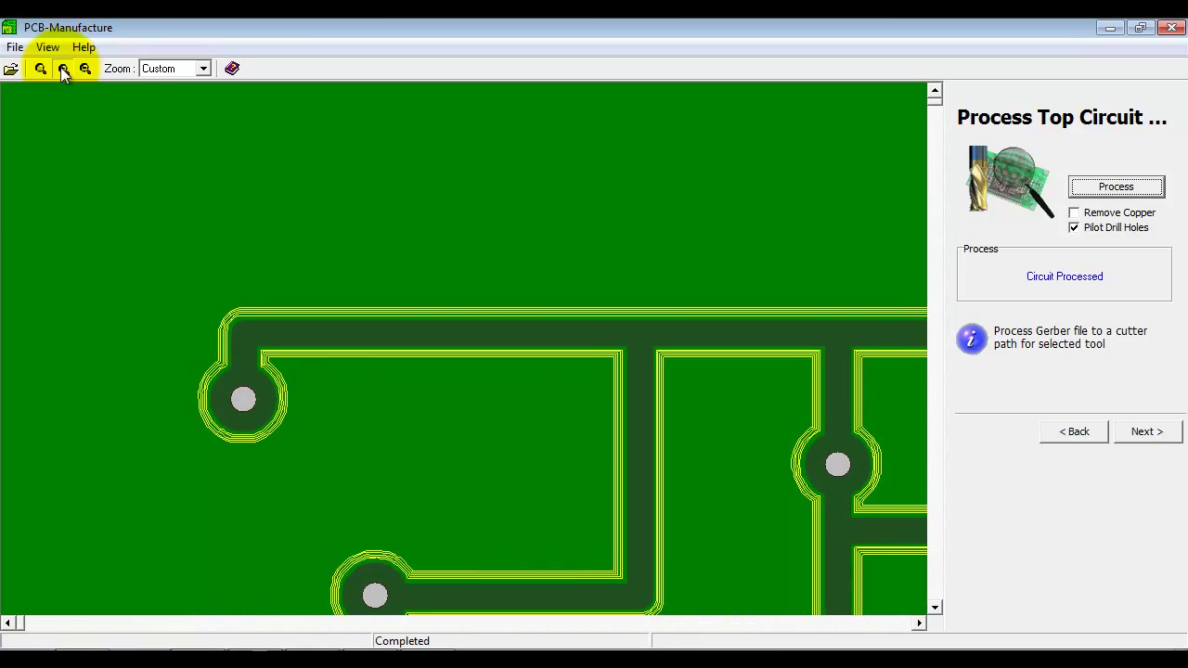
{"action": "left_click", "coordinate": [62, 69]}
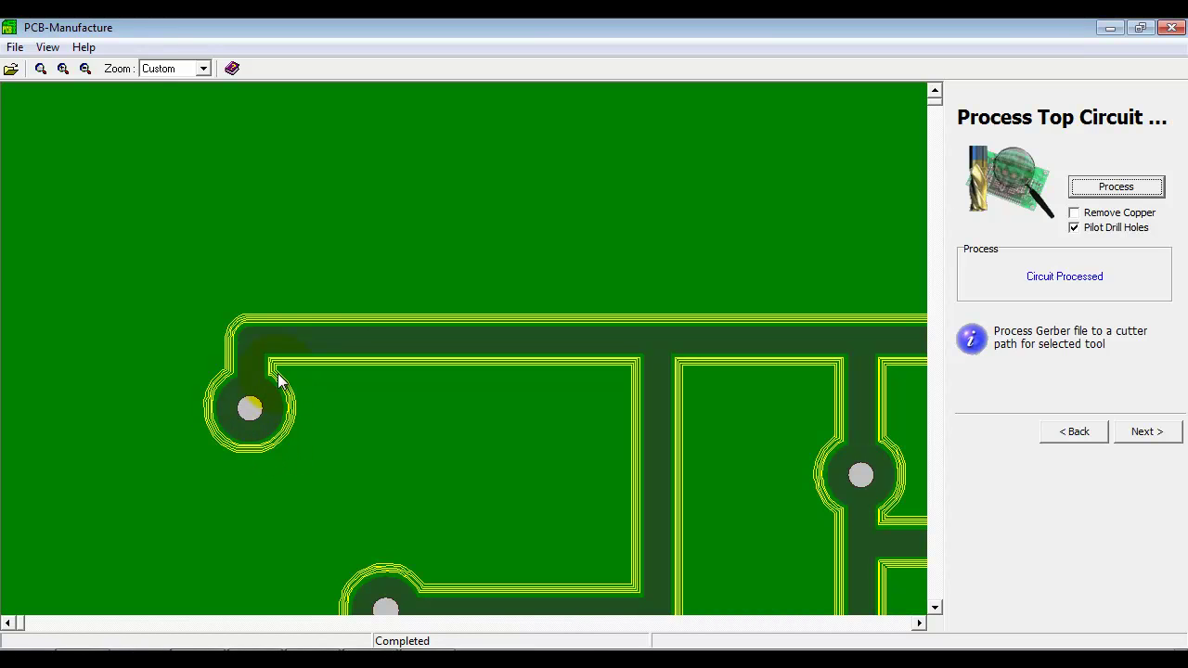
Fit the board to the window and process the bottom circuit into cutter paths.
{"action": "left_click", "coordinate": [1142, 433]}
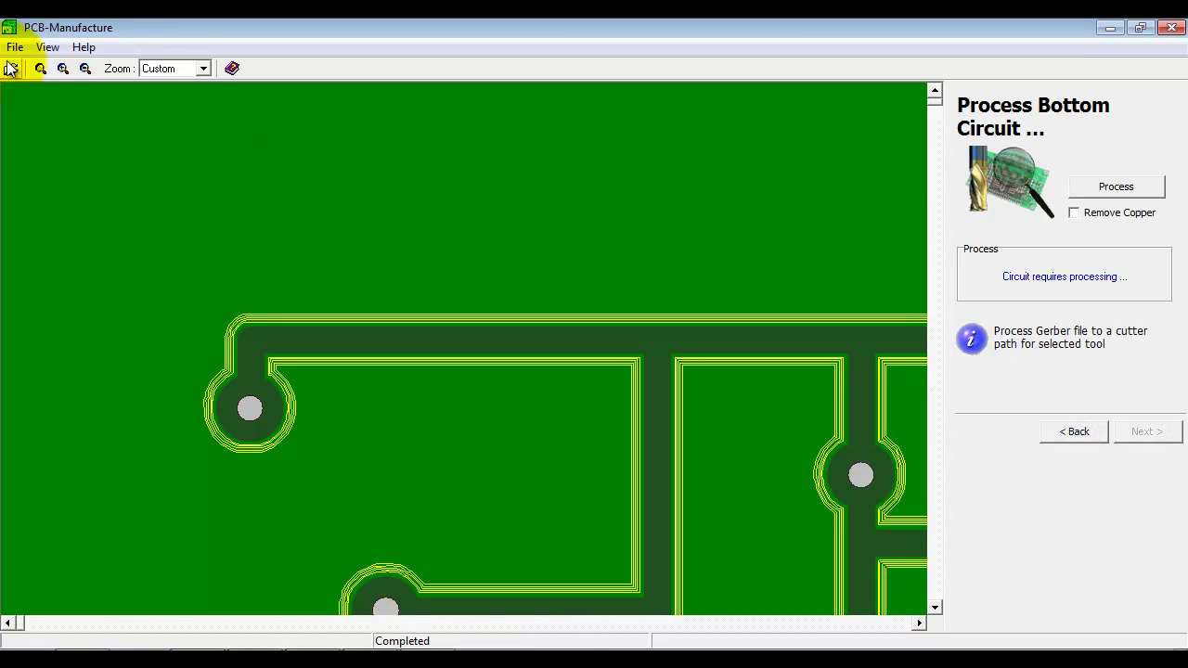
{"action": "left_click", "coordinate": [42, 69]}
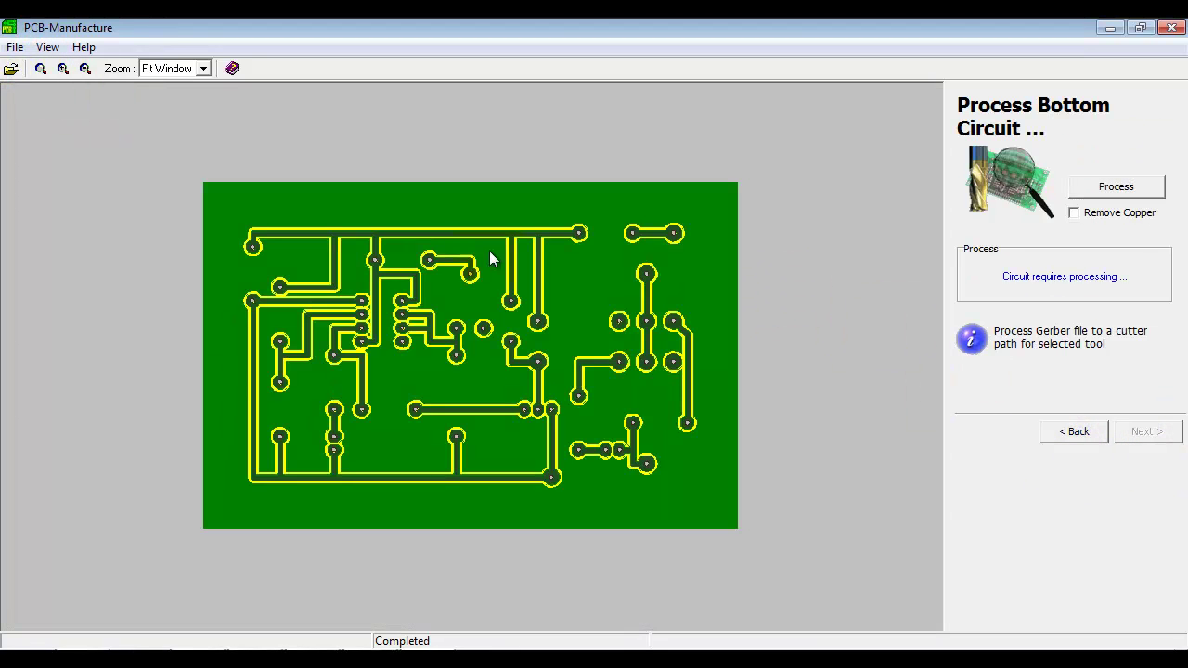
{"action": "left_click", "coordinate": [1118, 189]}
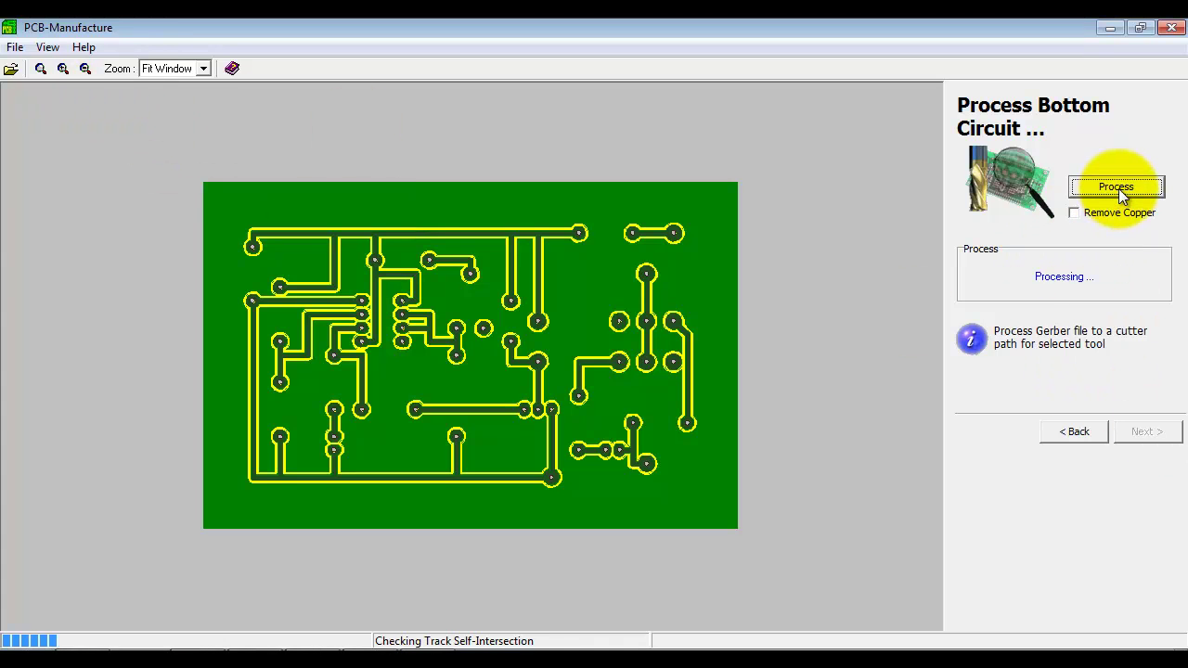
{"action": "left_click", "coordinate": [1146, 432]}
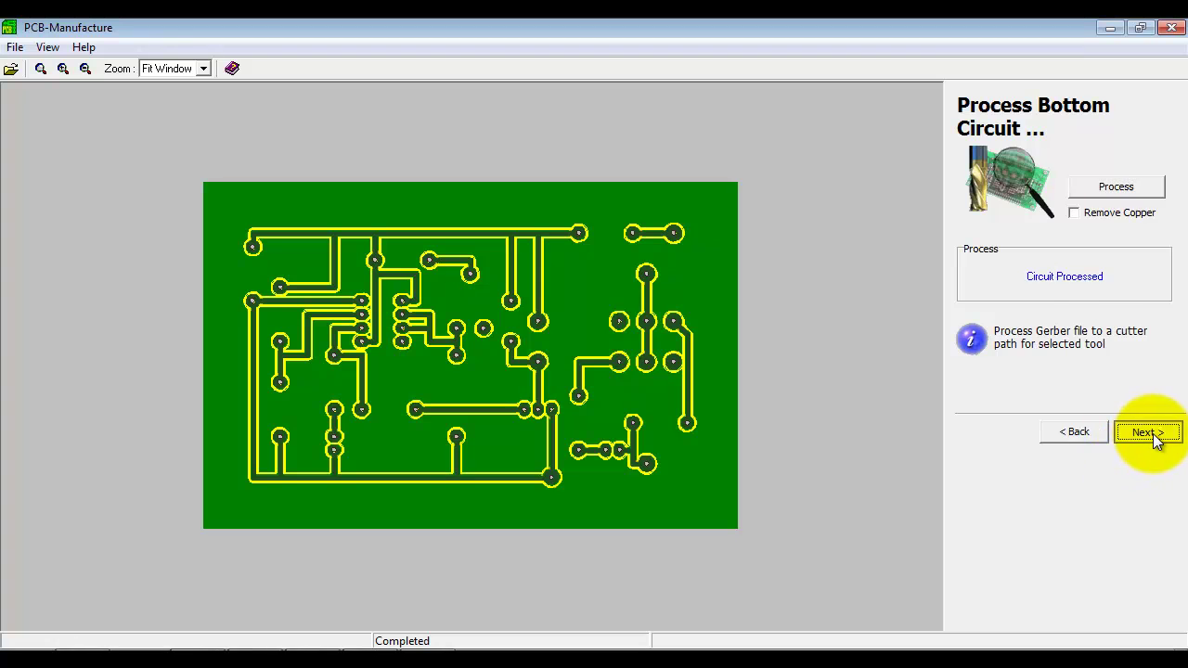
Zoom in on the board and continue to Produce PCB without a registration template.
{"action": "left_click", "coordinate": [63, 68]}
{"action": "left_click", "coordinate": [63, 69]}
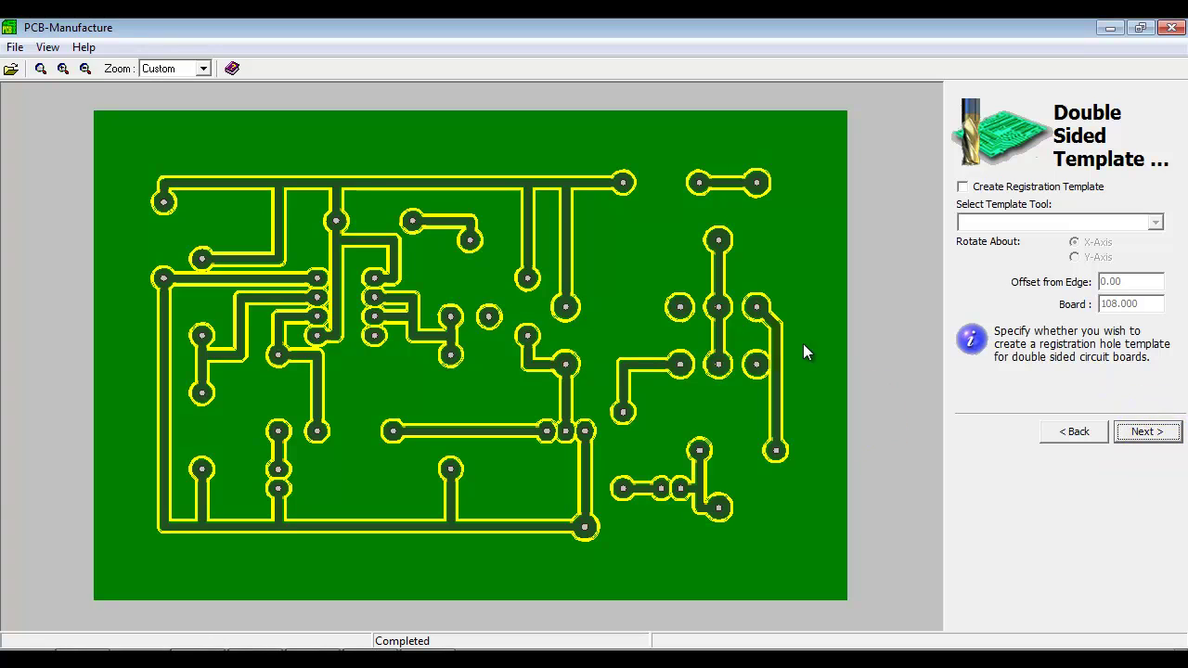
{"action": "left_click", "coordinate": [1147, 433]}
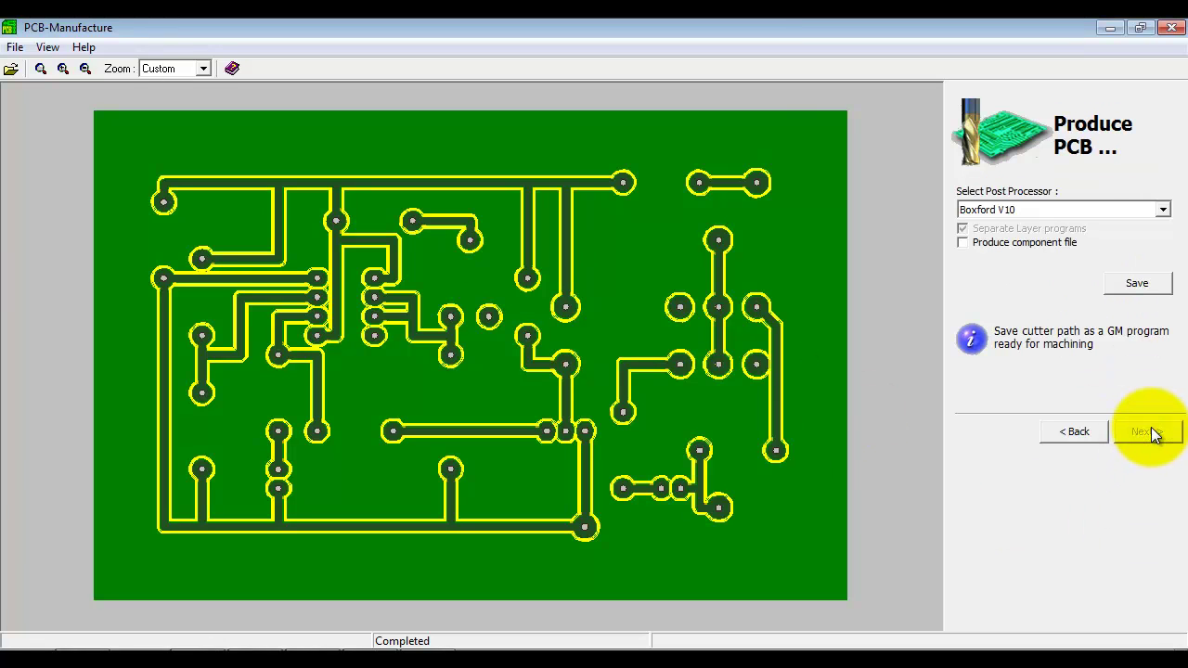
Enable component file output, save the GM program under its default name, and open it in Boxford V10.
{"action": "left_click", "coordinate": [1028, 249]}
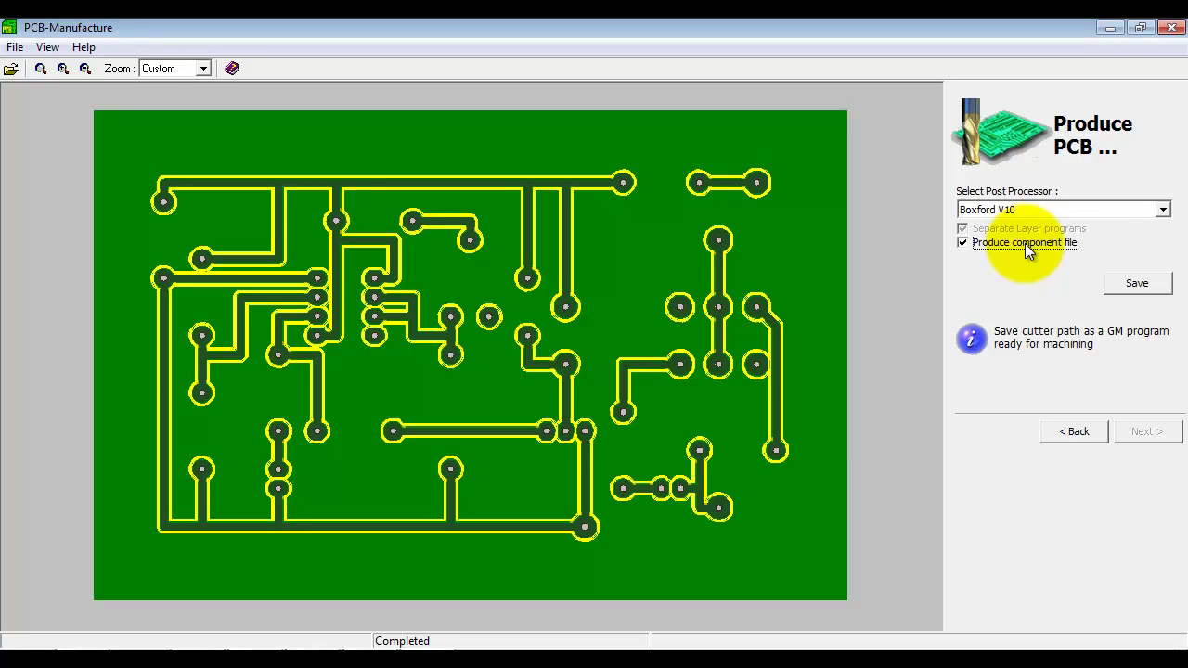
{"action": "left_click", "coordinate": [1151, 285]}
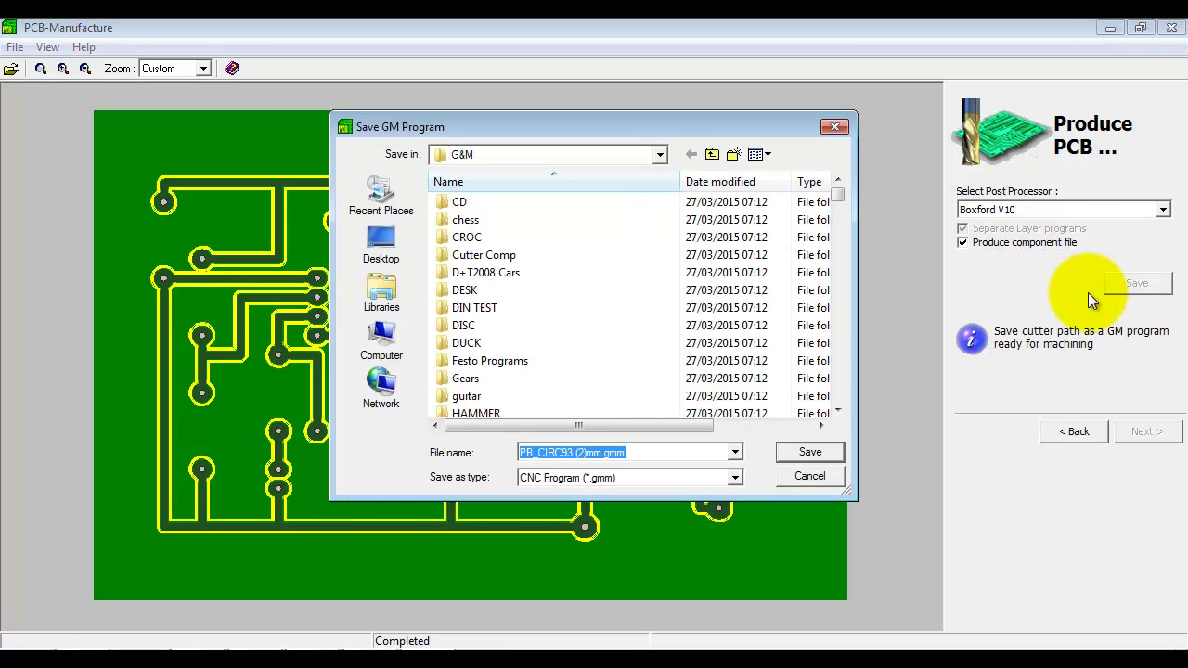
{"action": "left_click", "coordinate": [809, 452]}
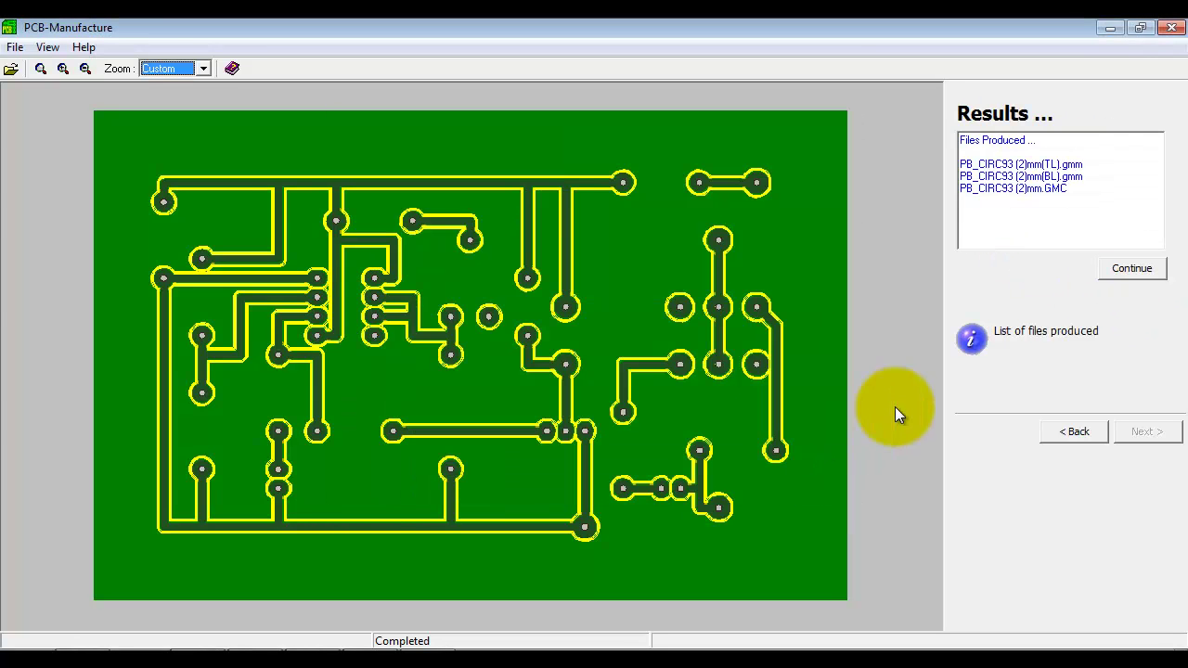
{"action": "left_click", "coordinate": [1132, 268]}
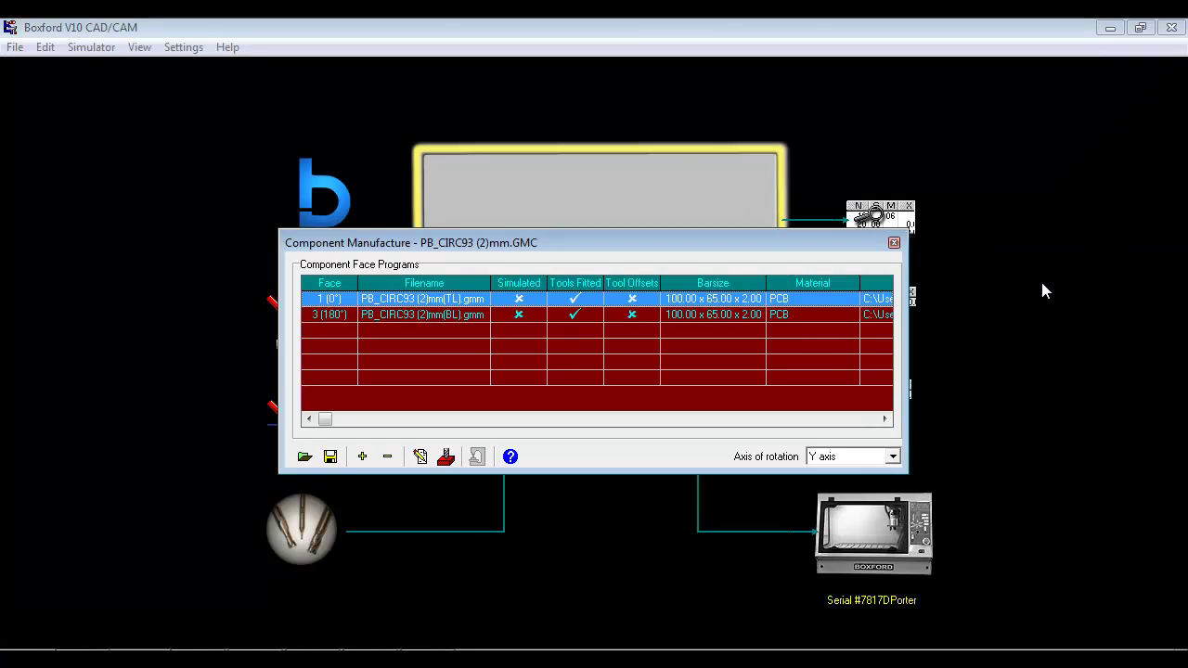
Load face 1's PB_CIRC93 (2)mm(TL) program into the simulator, rewind it, and zoom in on the red board.
{"action": "left_click", "coordinate": [572, 457]}
{"action": "left_click", "coordinate": [545, 284]}
{"action": "left_click", "coordinate": [458, 452]}
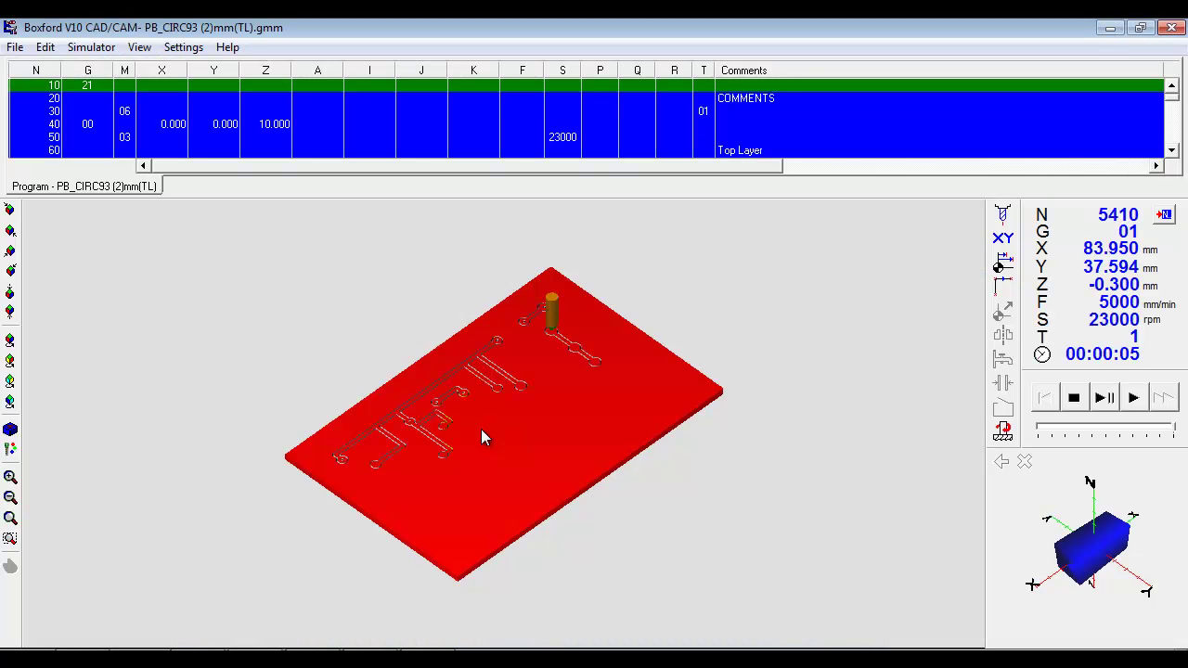
{"action": "left_click", "coordinate": [1088, 508]}
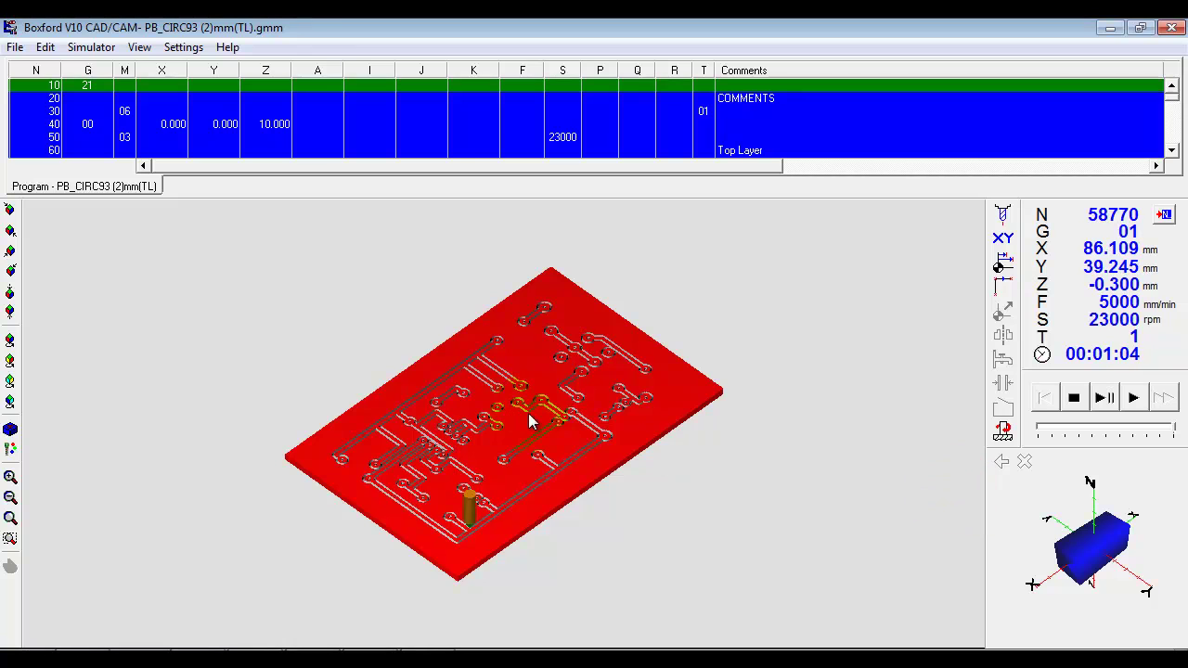
{"action": "left_click", "coordinate": [1054, 397]}
{"action": "left_click", "coordinate": [1046, 398]}
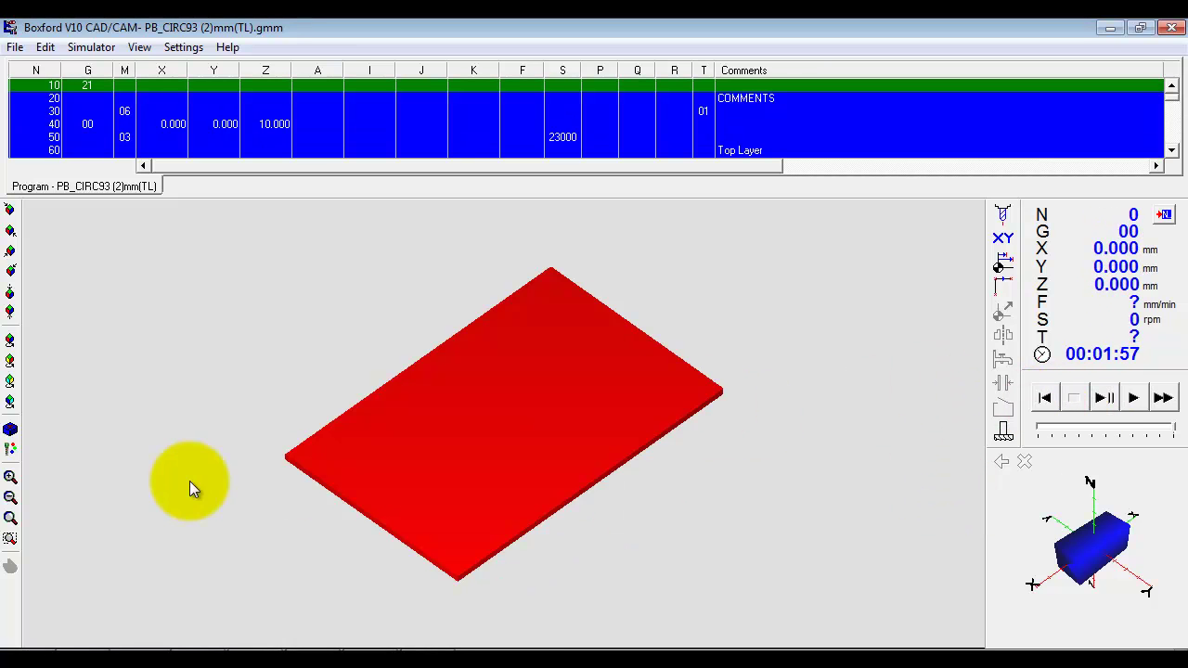
{"action": "left_click", "coordinate": [10, 477]}
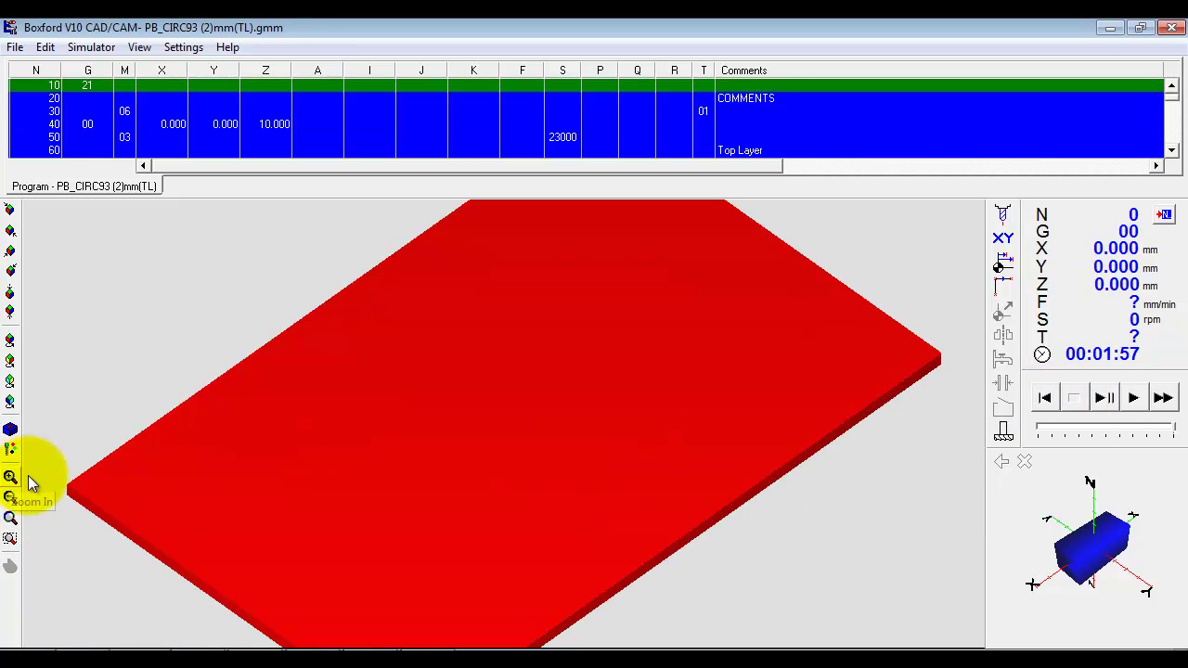
Run the top-layer milling simulation to completion while adjusting its speed, then tilt the view onto the board.
{"action": "left_click_drag", "start_coordinate": [1159, 437], "coordinate": [1073, 437]}
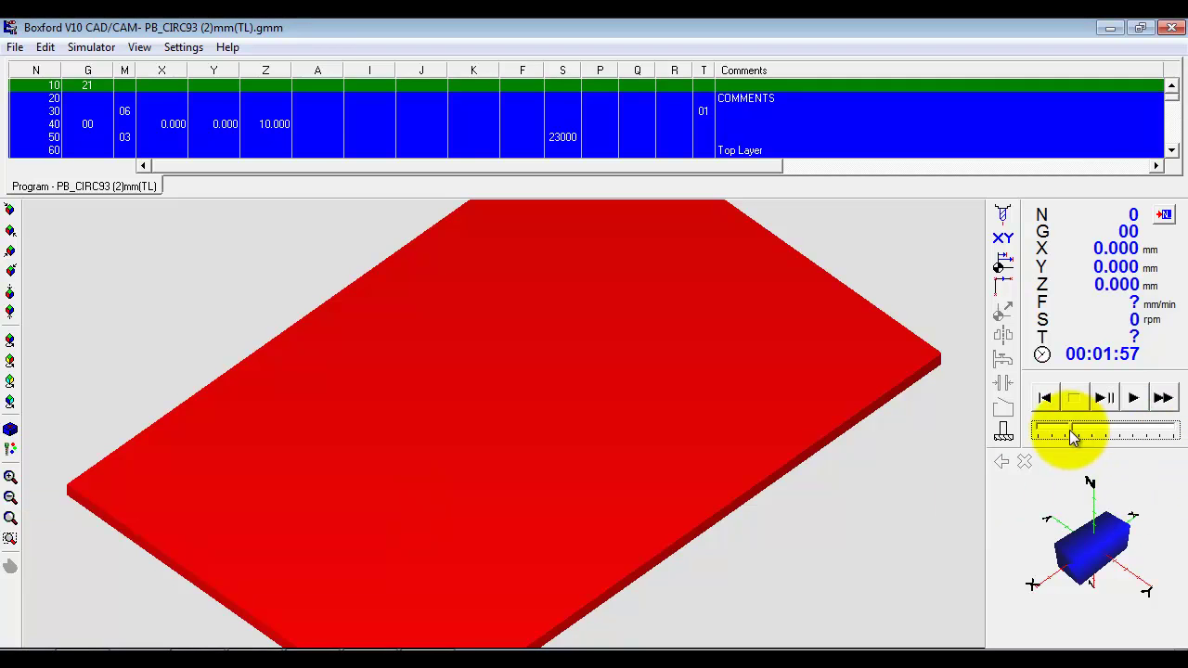
{"action": "left_click", "coordinate": [1133, 397]}
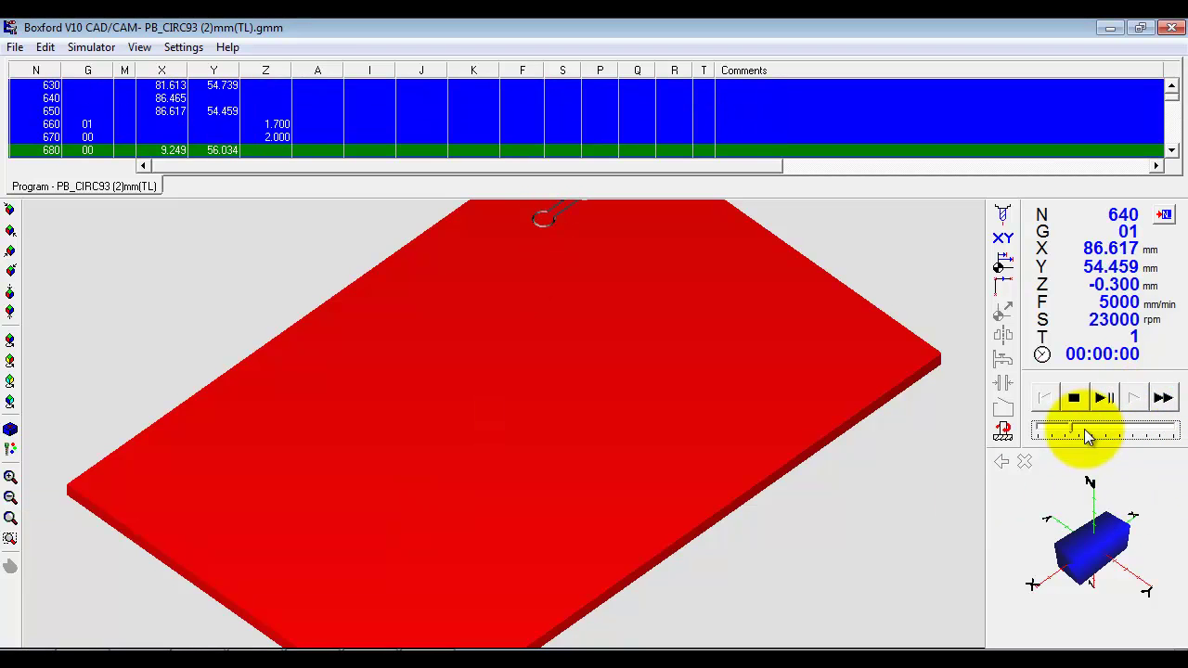
{"action": "left_click_drag", "start_coordinate": [1069, 433], "coordinate": [1132, 433]}
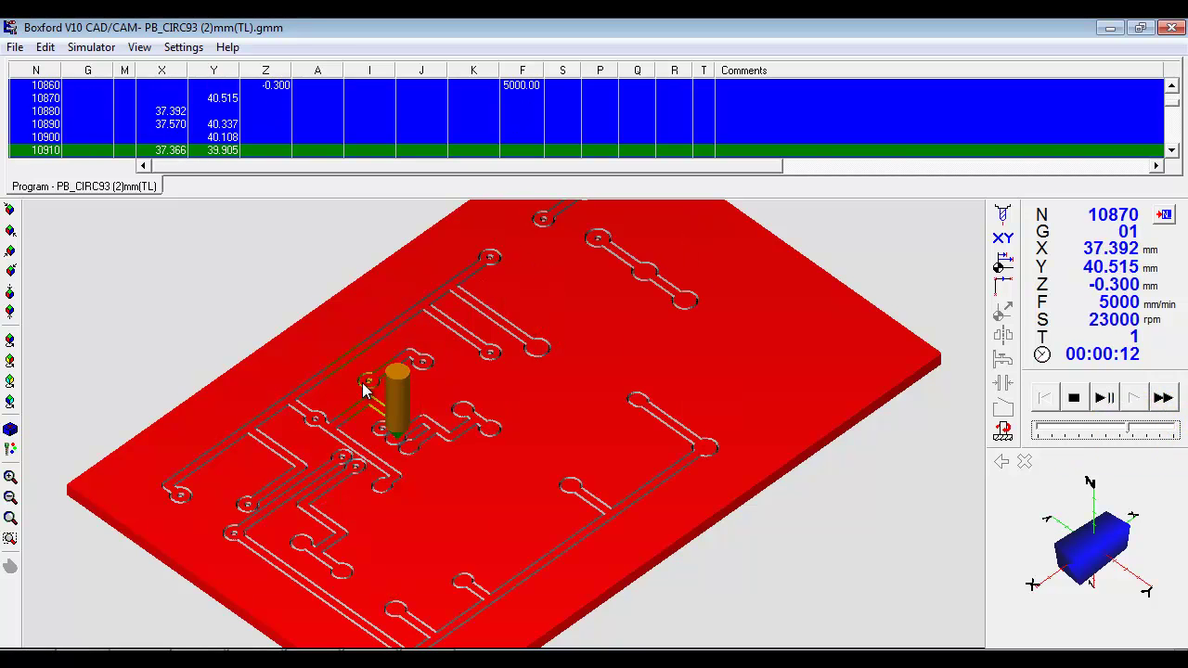
{"action": "left_click_drag", "start_coordinate": [922, 408], "coordinate": [1001, 417]}
{"action": "left_click_drag", "start_coordinate": [1129, 432], "coordinate": [1176, 436]}
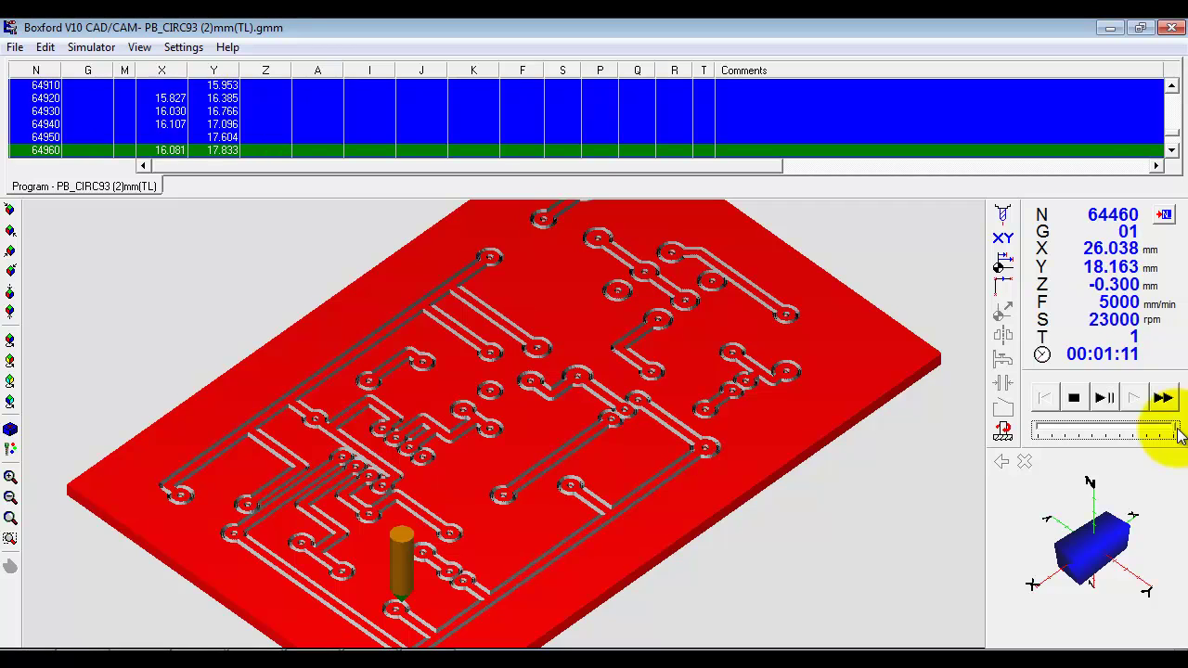
{"action": "left_click_drag", "start_coordinate": [1178, 436], "coordinate": [1162, 436]}
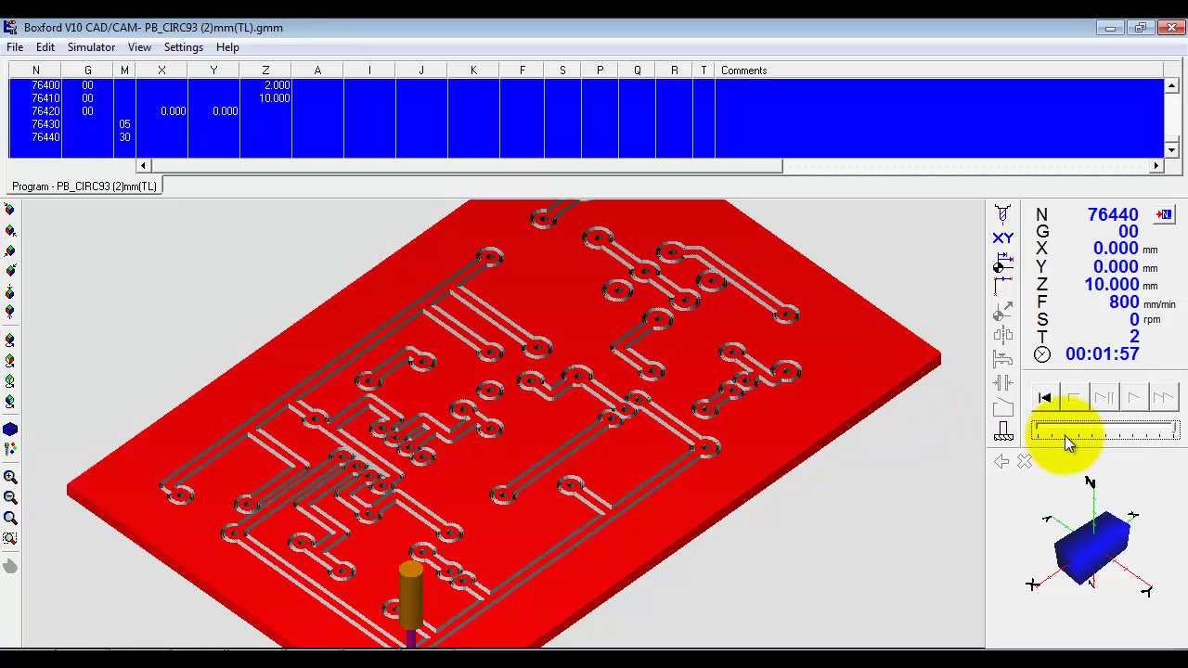
{"action": "left_click_drag", "start_coordinate": [1082, 486], "coordinate": [1109, 527]}
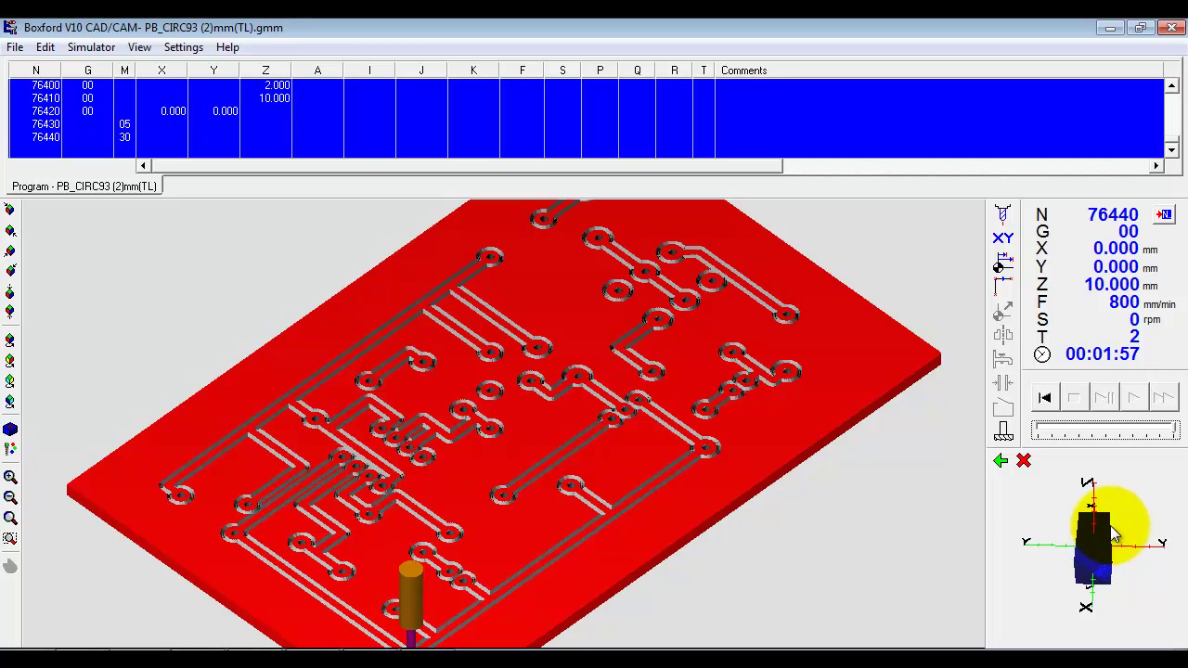
Apply the top-down board view and close the top-layer simulator.
{"action": "left_click", "coordinate": [1001, 463]}
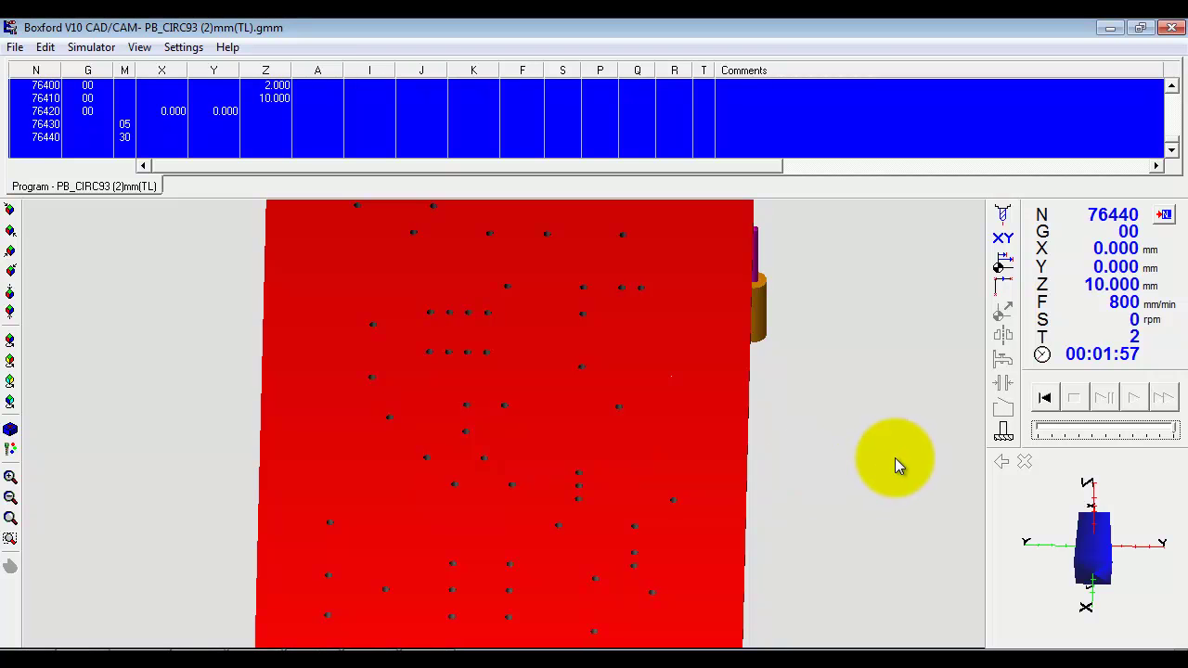
{"action": "left_click", "coordinate": [1170, 27]}
Select the bottom-layer face program in row 3 (180°).
{"action": "left_click", "coordinate": [532, 315]}
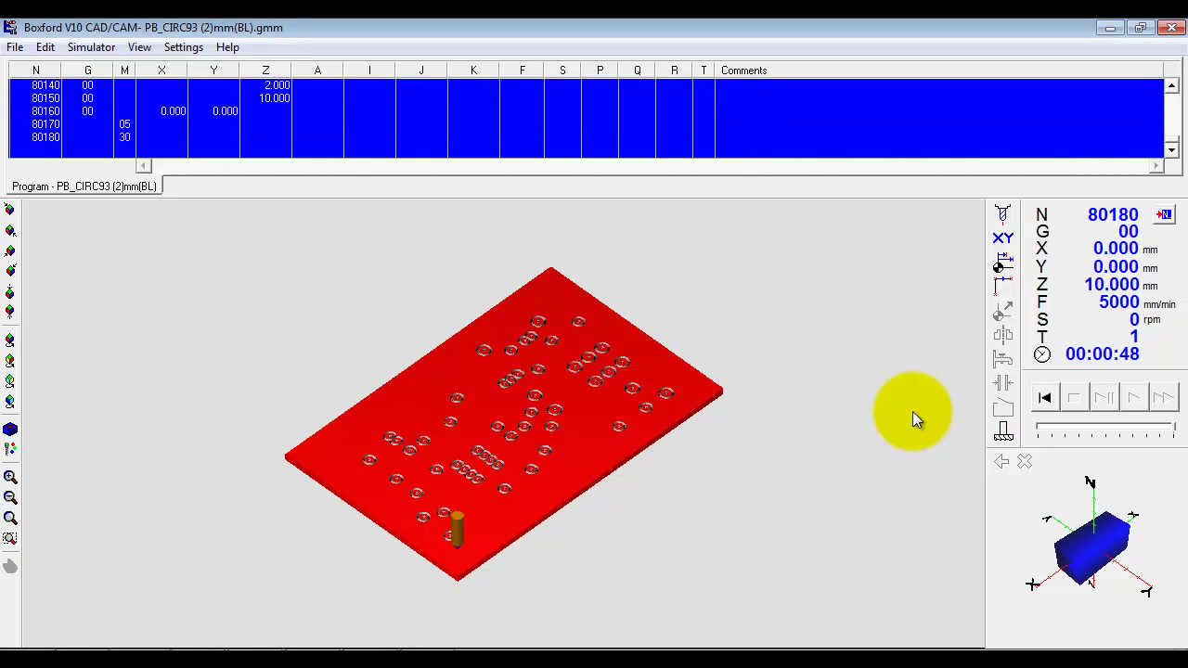
{"action": "left_click", "coordinate": [1171, 29]}
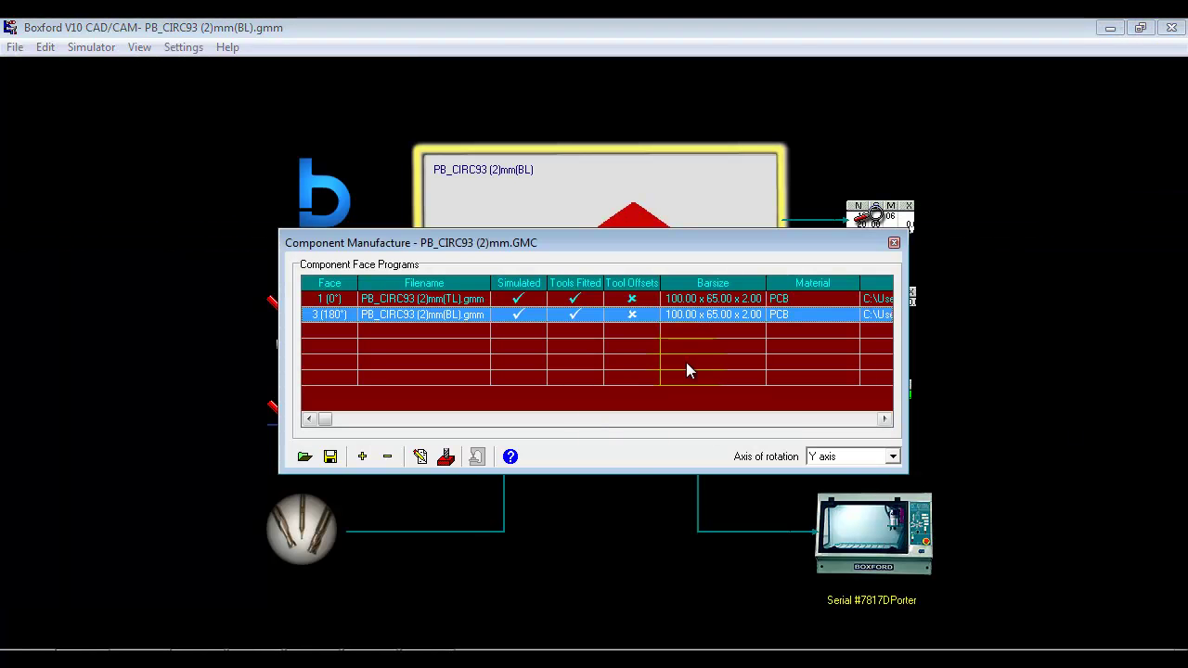